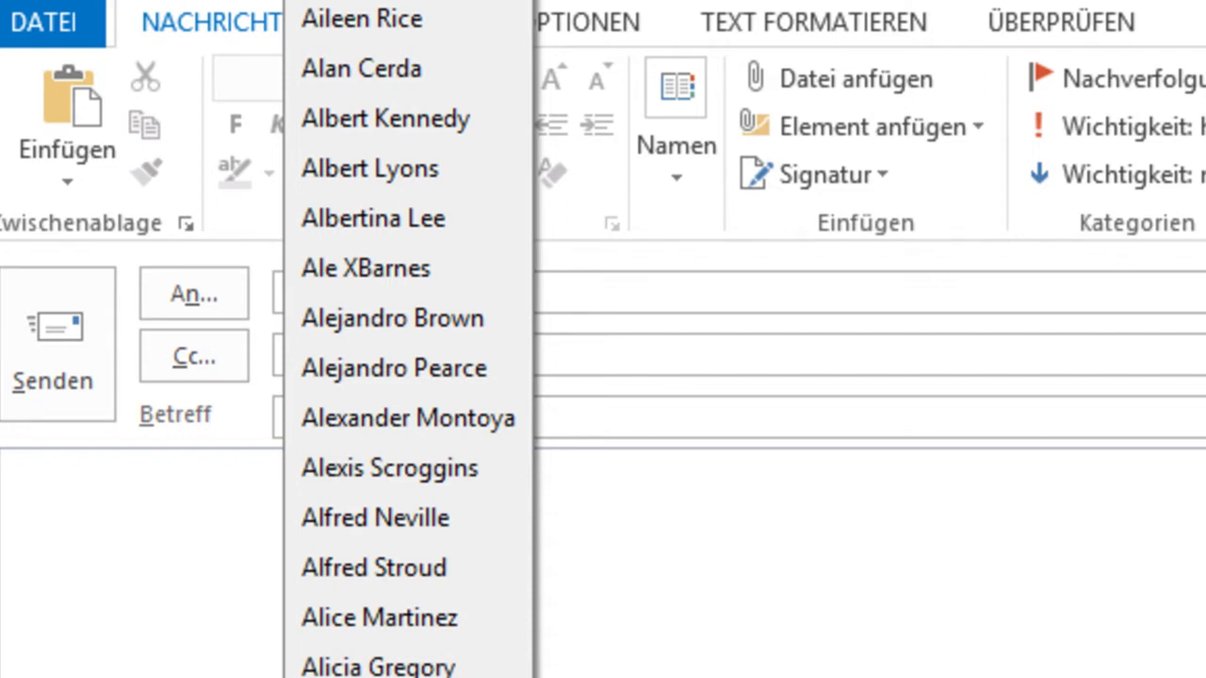
Step: Address the new Outlook message to a contact found by filtering the contact list by name
{"action": "scroll", "coordinate": [398, 512], "scroll_direction": "down", "scroll_amount": 16}
{"action": "scroll", "coordinate": [401, 603], "scroll_direction": "up", "scroll_amount": 6}
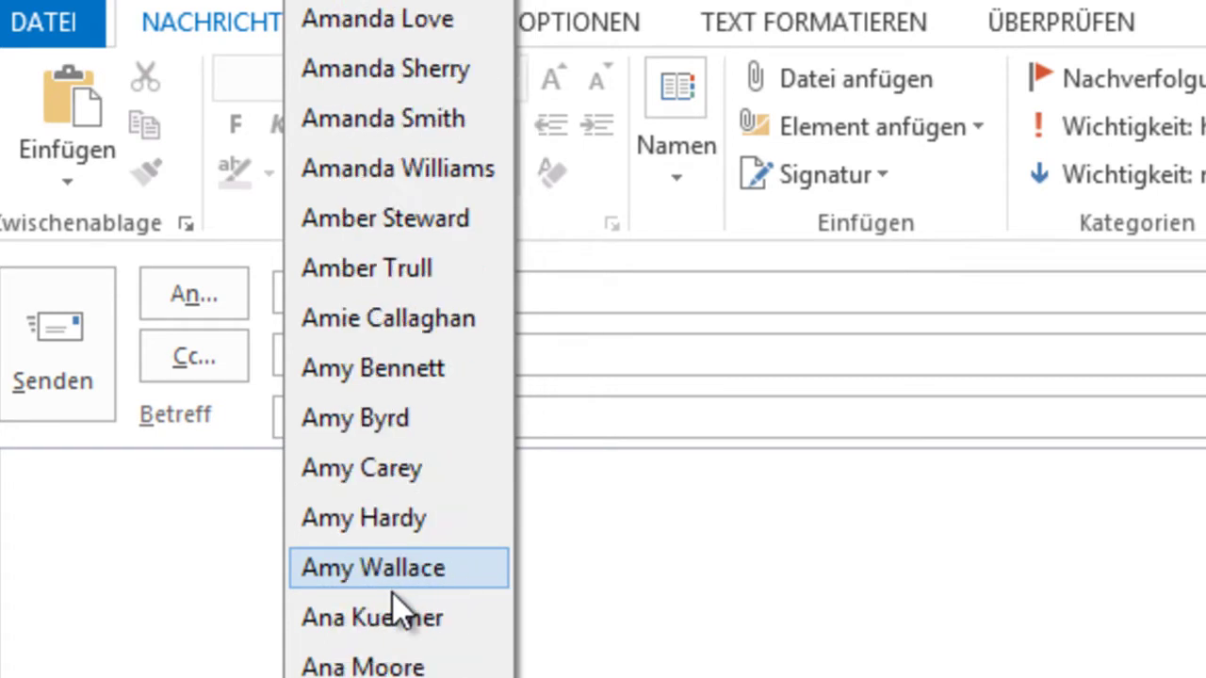
{"action": "scroll", "coordinate": [400, 608], "scroll_direction": "up", "scroll_amount": 8}
{"action": "scroll", "coordinate": [404, 611], "scroll_direction": "down", "scroll_amount": 9}
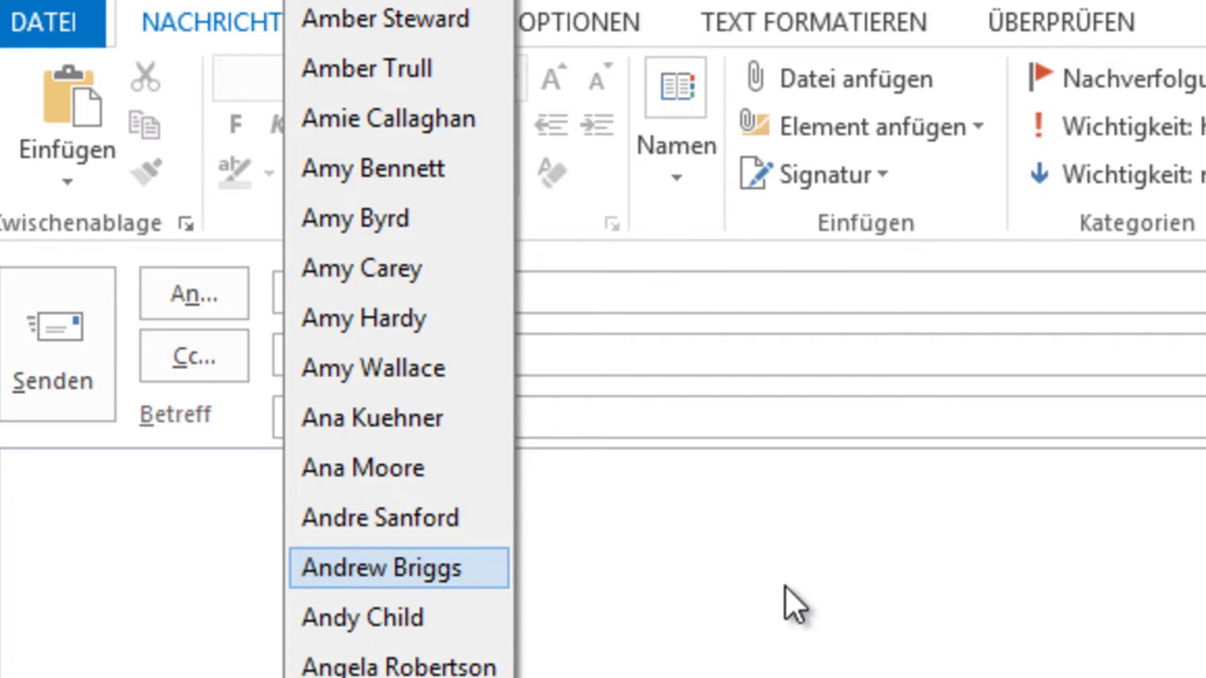
{"action": "type", "text": "mik"}
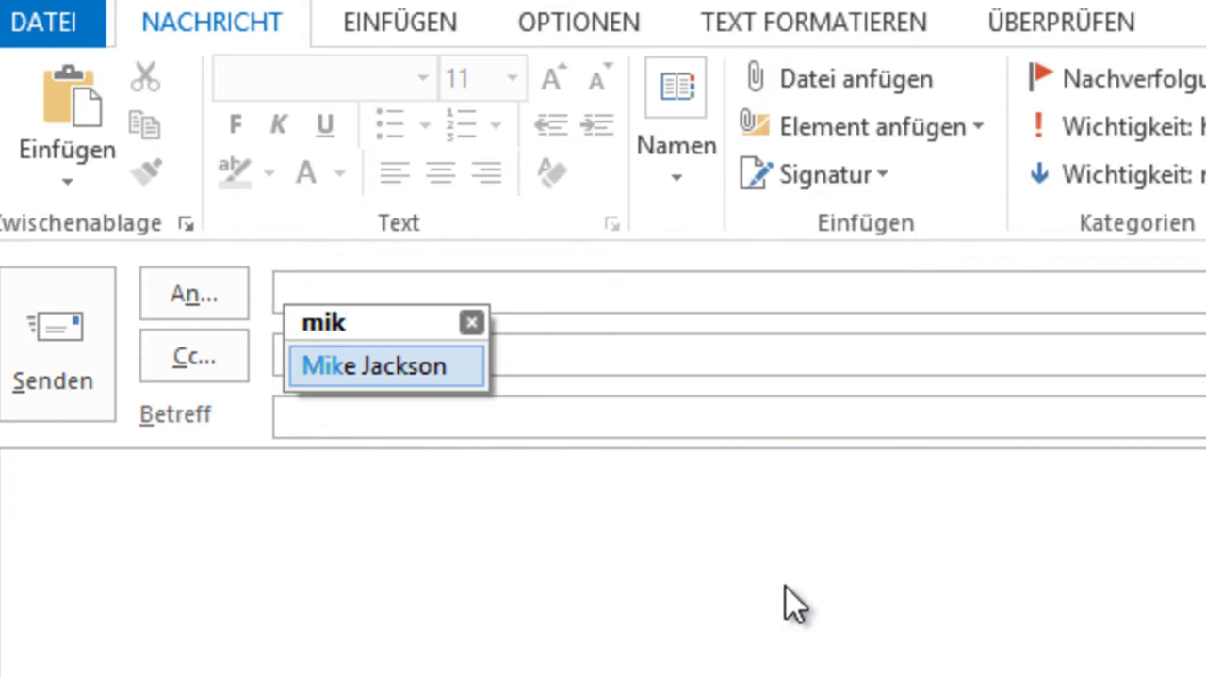
{"action": "key", "text": "Return"}
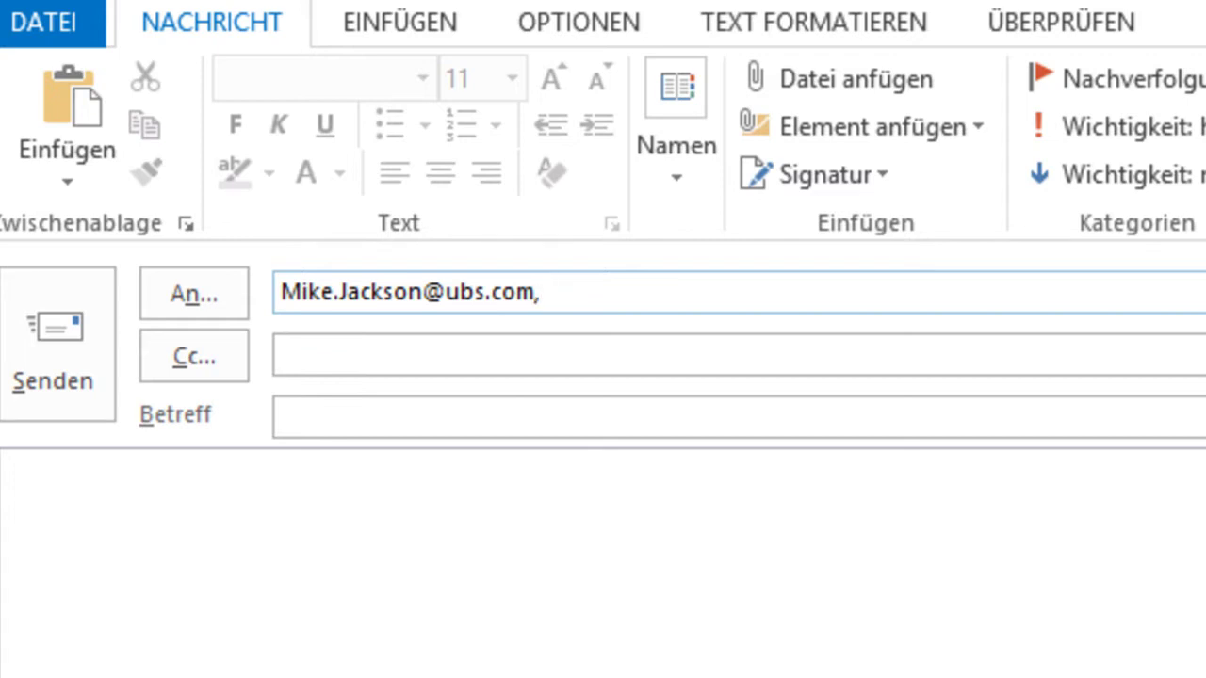
Step: Add a second recipient by searching the contact list by name and inserting the third match
{"action": "key", "text": "ctrl+k"}
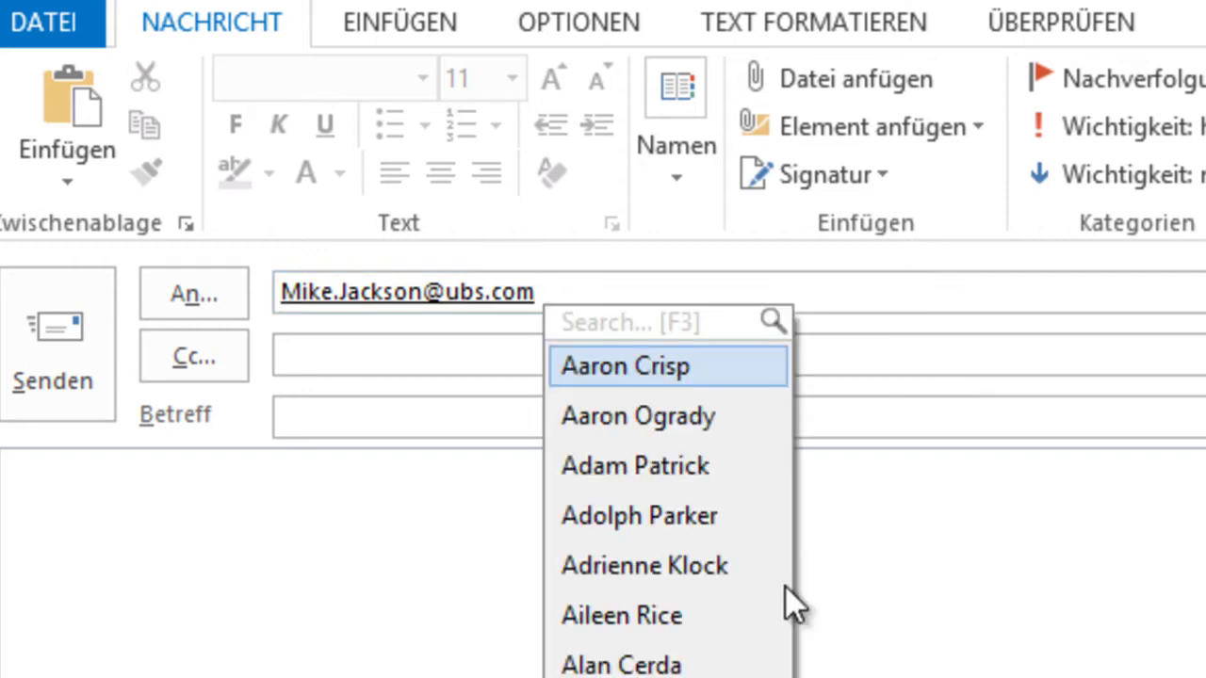
{"action": "type", "text": "sus"}
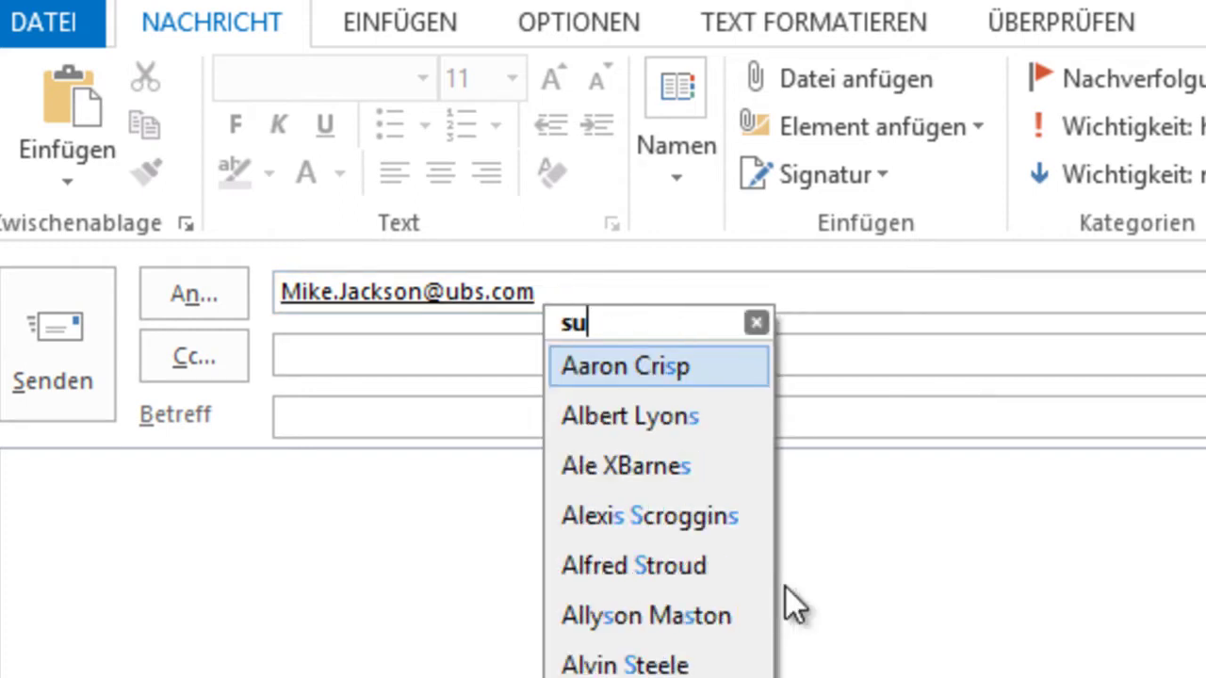
{"action": "key", "text": "Down"}
{"action": "key", "text": "Down"}
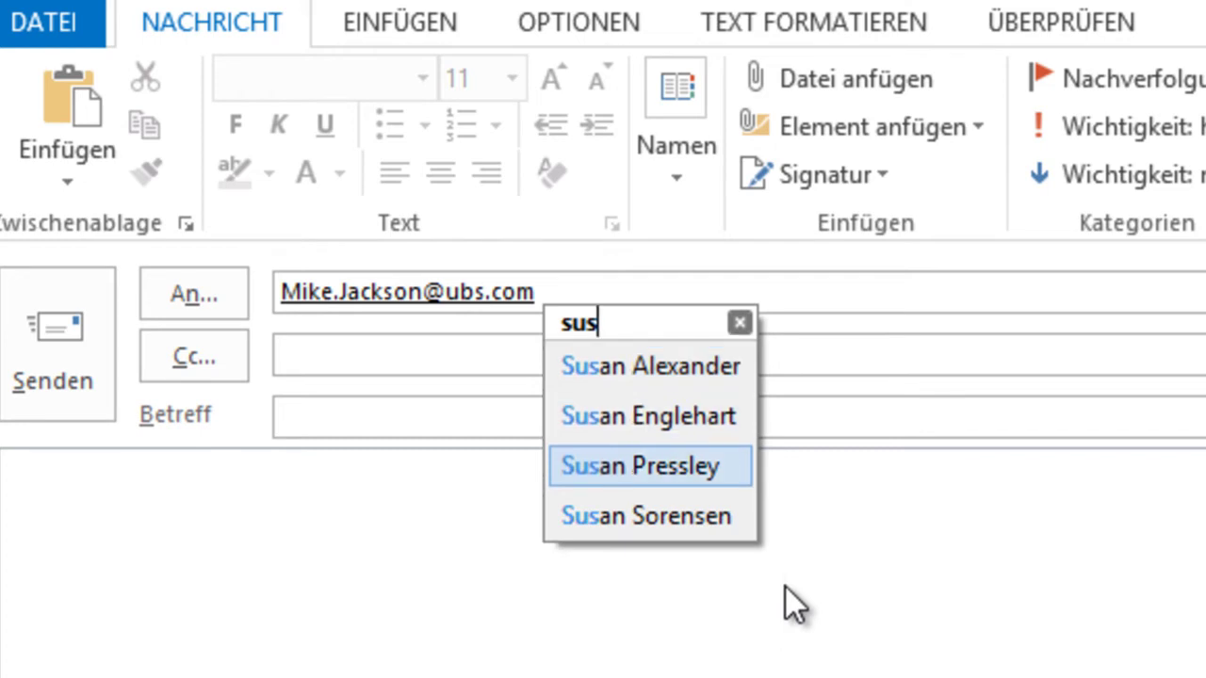
{"action": "key", "text": "Return"}
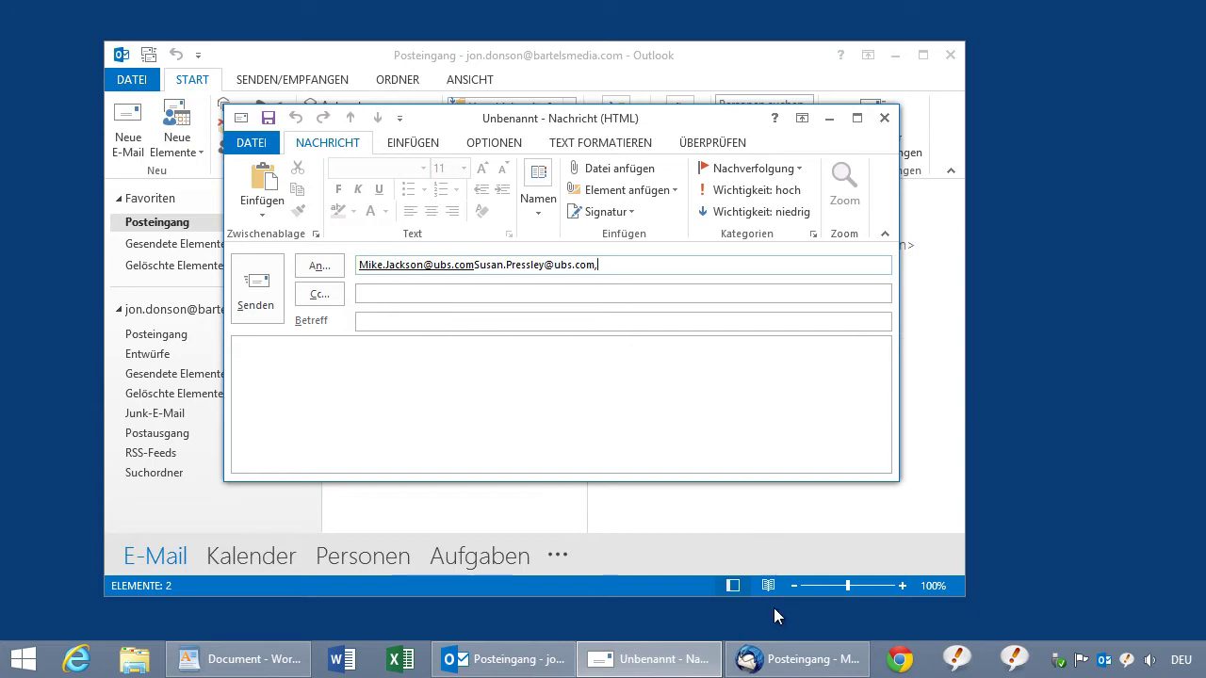
Step: In Thunderbird, start a new message and address it to a contact found by name search
{"action": "left_click", "coordinate": [789, 659]}
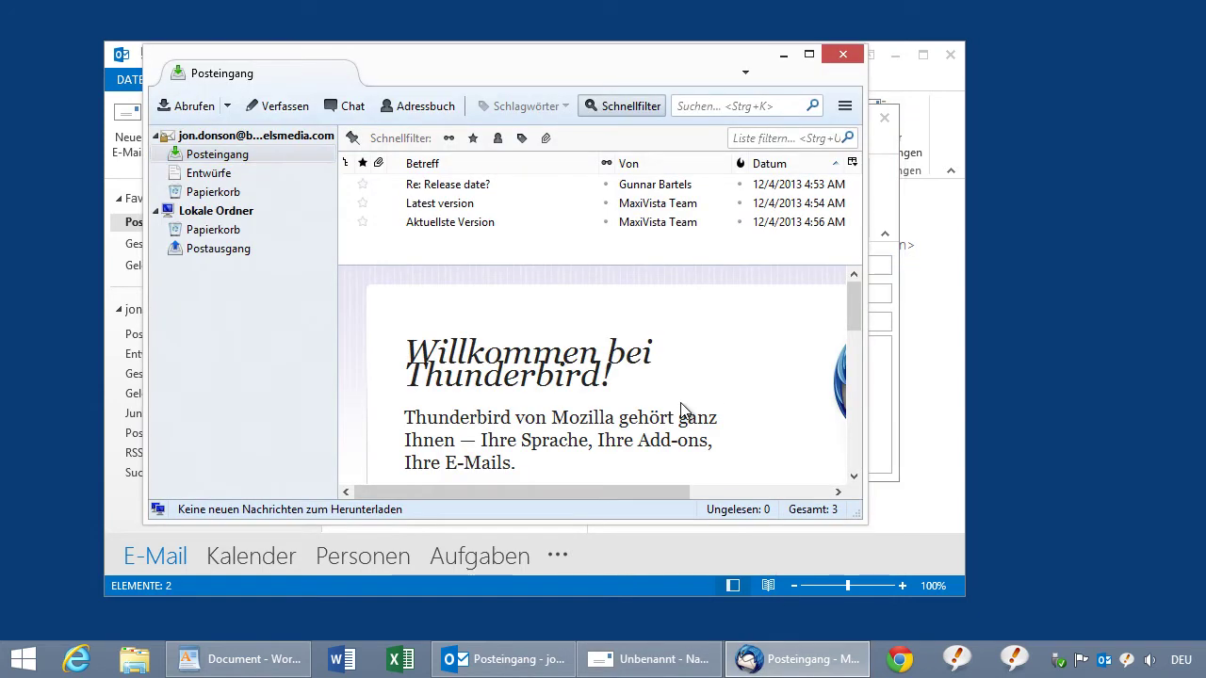
{"action": "key", "text": "ctrl+n"}
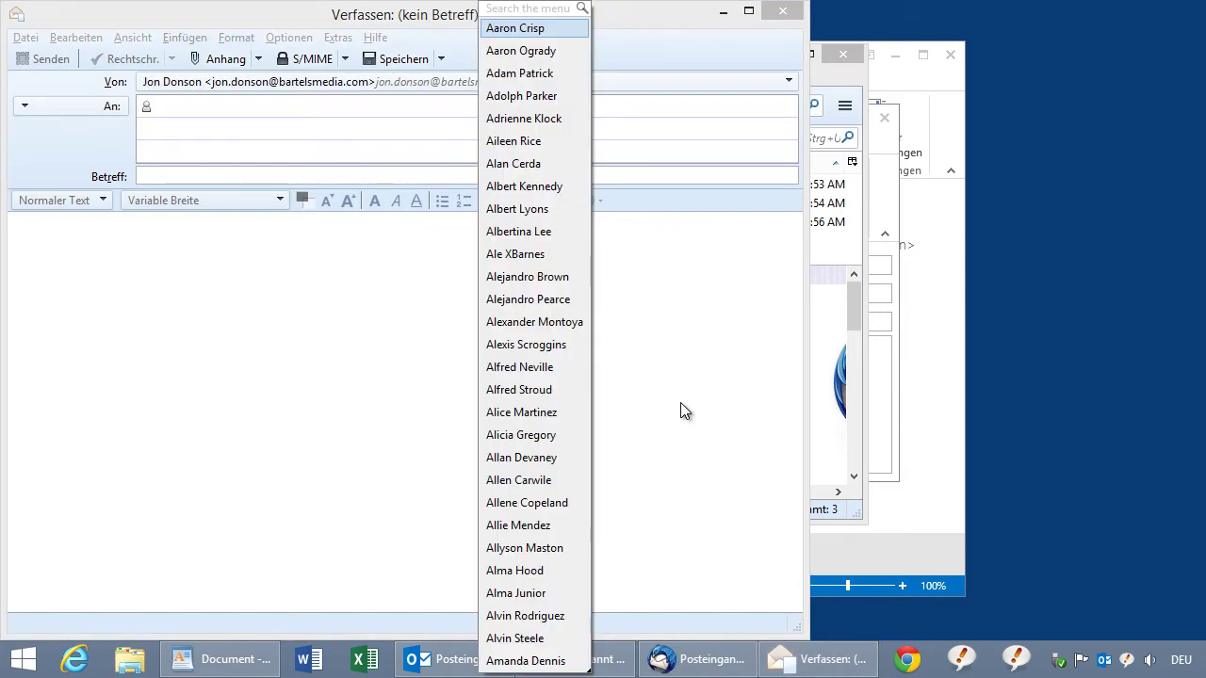
{"action": "type", "text": "simo"}
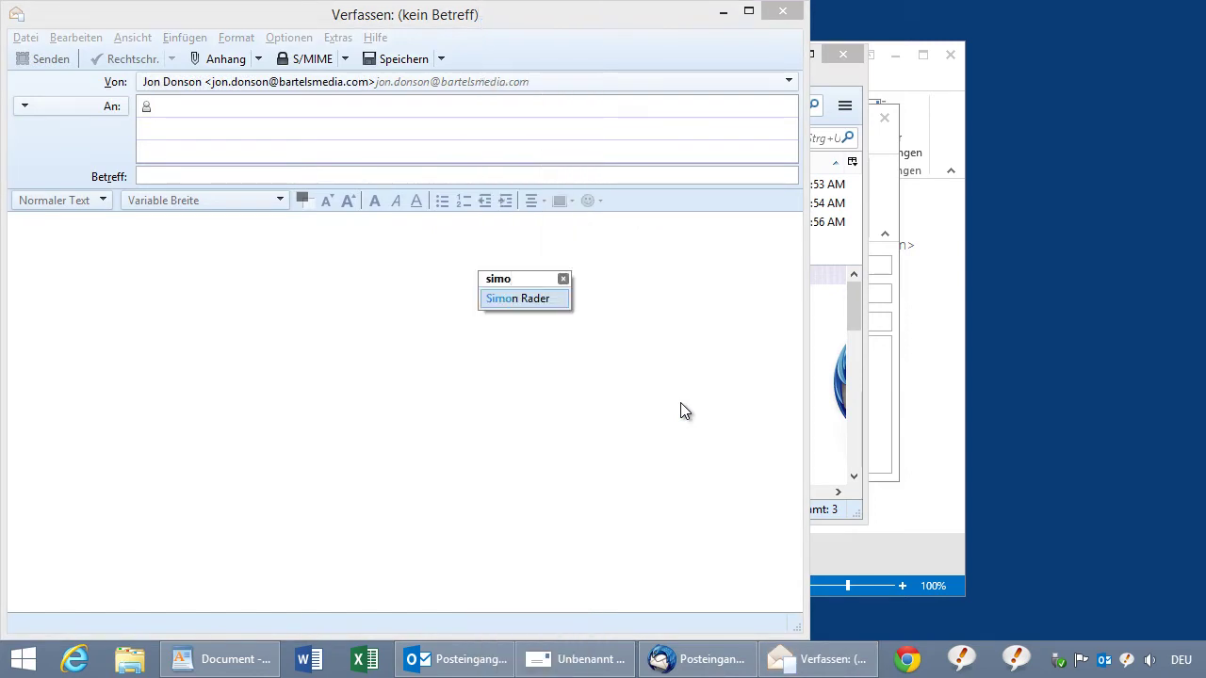
{"action": "key", "text": "Return"}
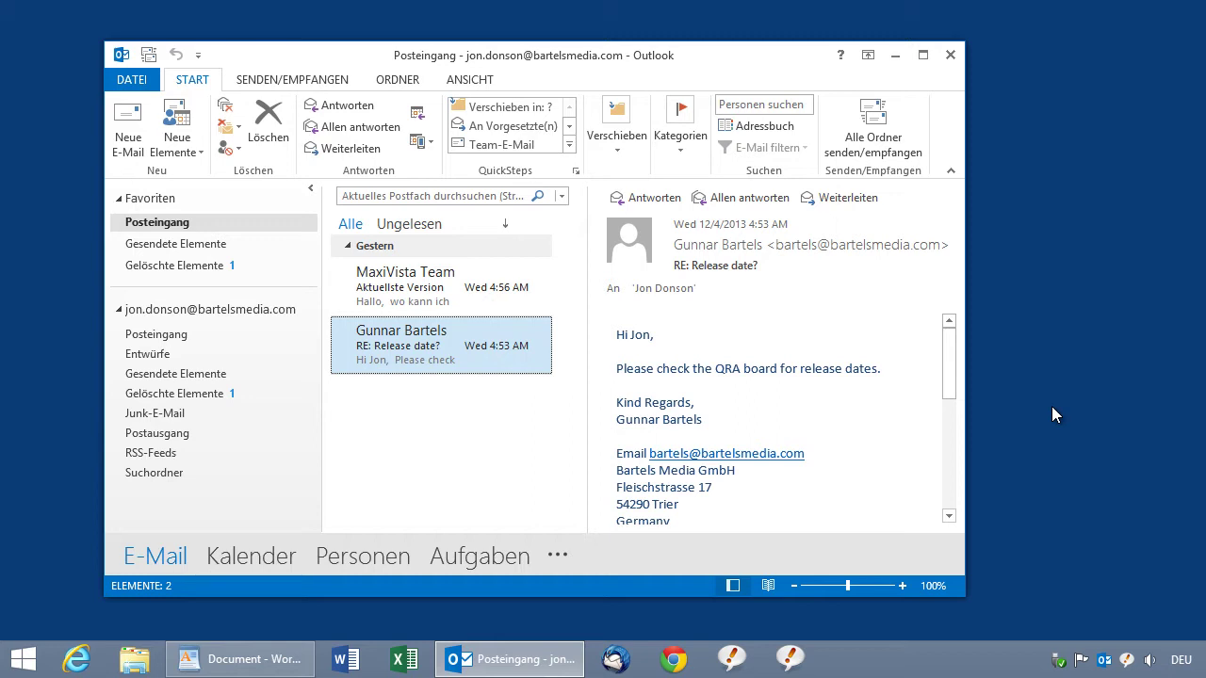
Step: Reply inline starting with the suggested 'Dear' greeting, then expand an abbreviation into the formal salutation
{"action": "key", "text": "ctrl+r"}
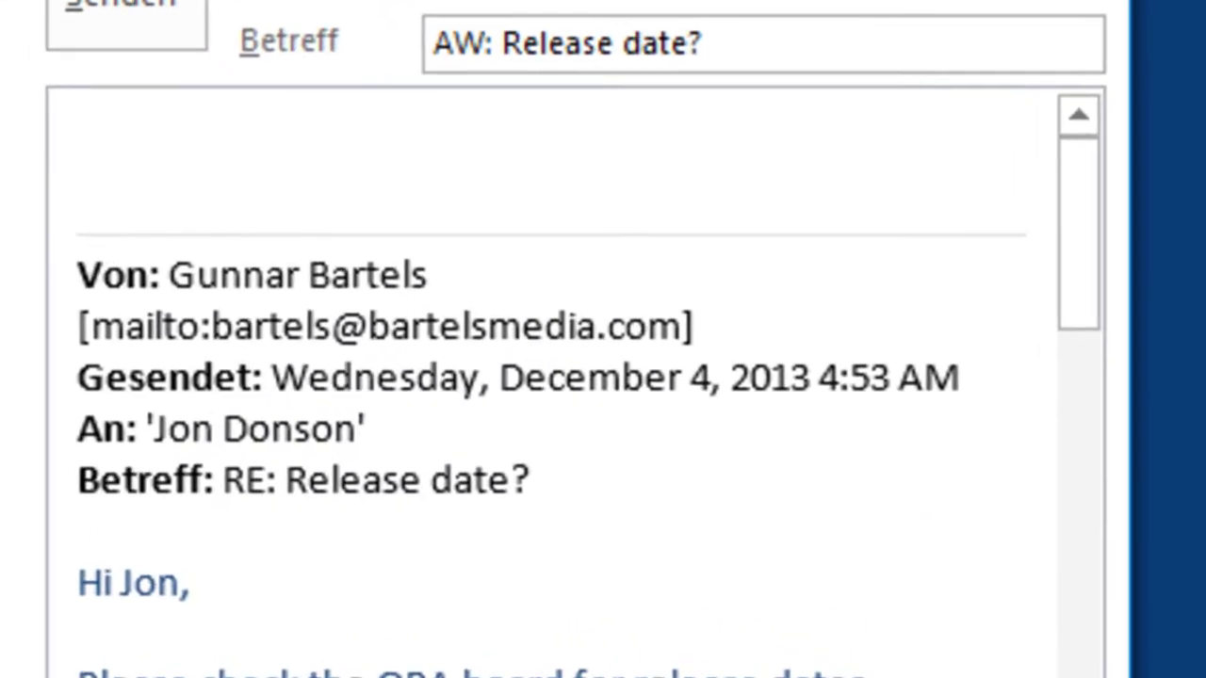
{"action": "type", "text": "Dear"}
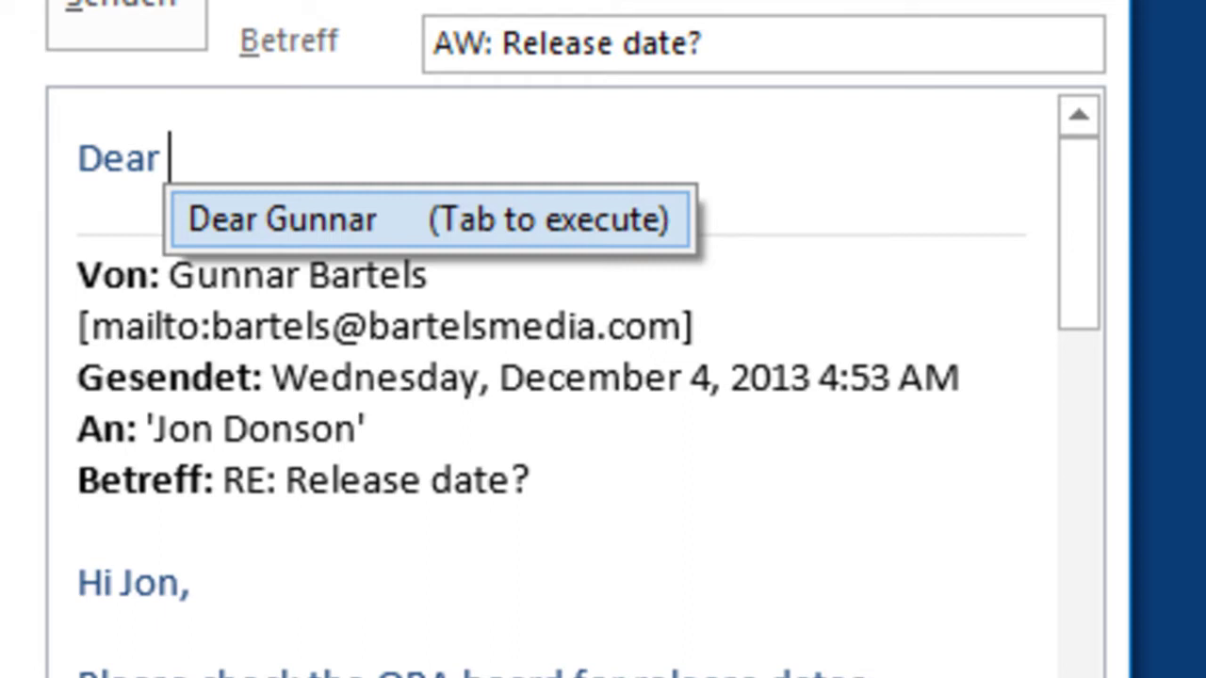
{"action": "key", "text": "Tab"}
{"action": "type", "text": ","}
{"action": "key", "text": "Return"}
{"action": "key", "text": "Return"}
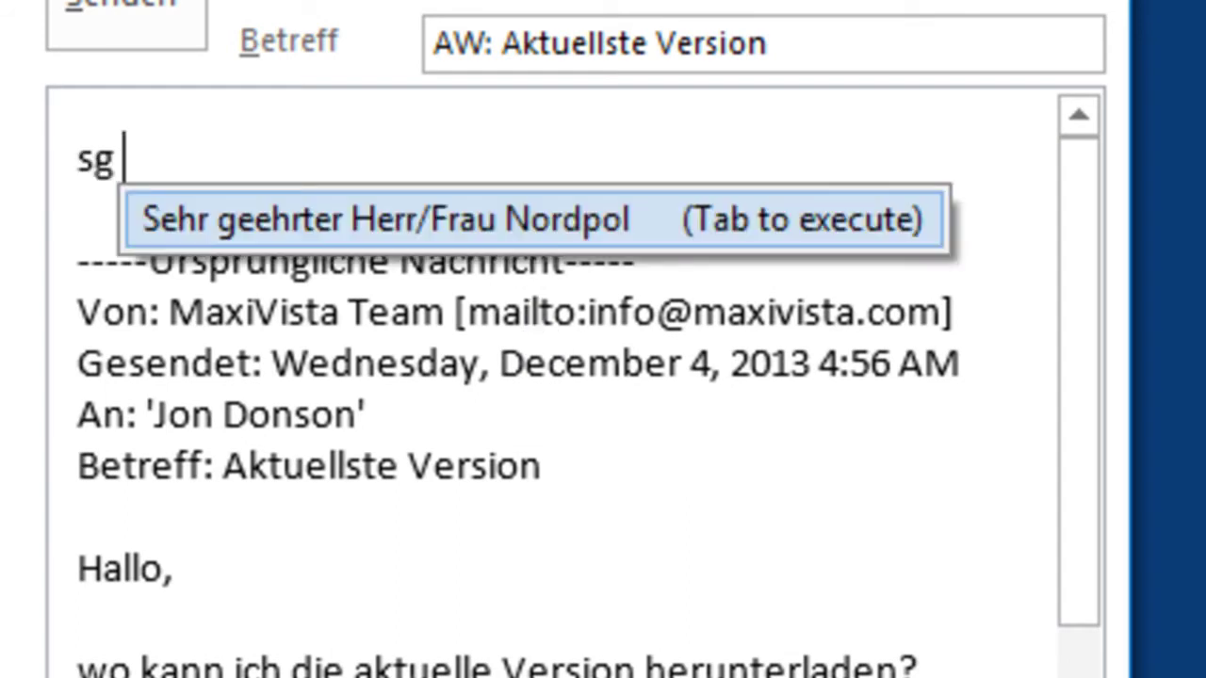
{"action": "key", "text": "Tab"}
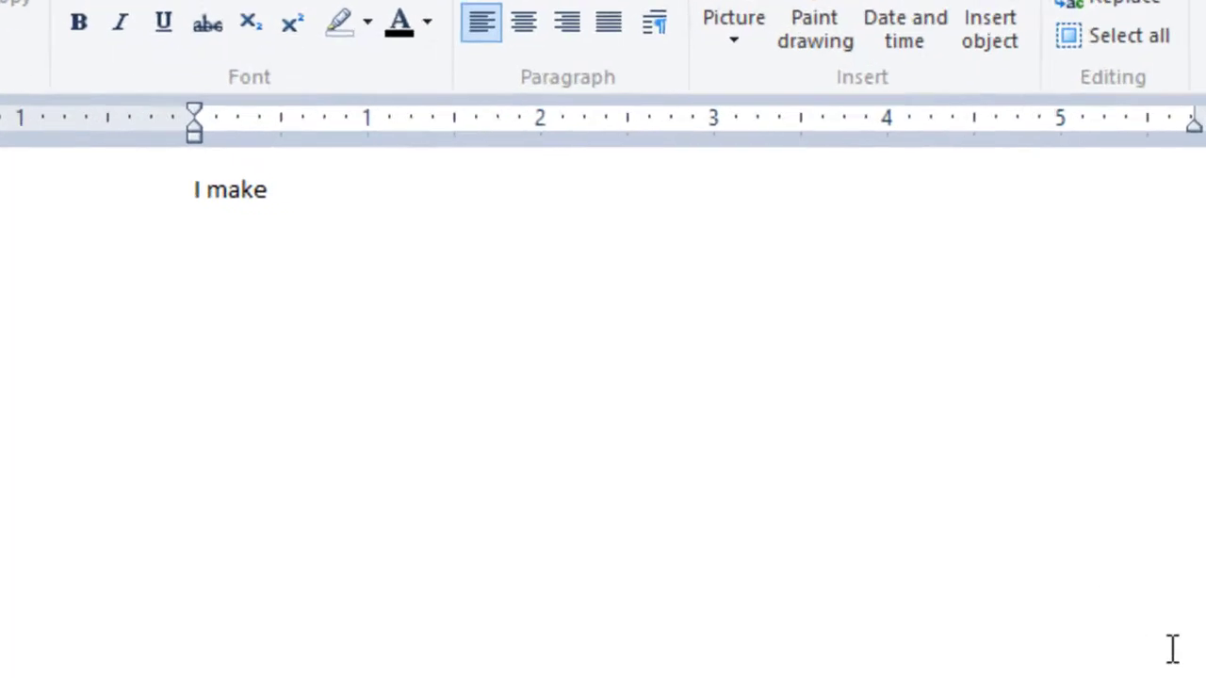
Step: Type the sample typo line ending in 'tset', accept the correction to 'test', and minimise WordPad
{"action": "type", "text": "tpyo"}
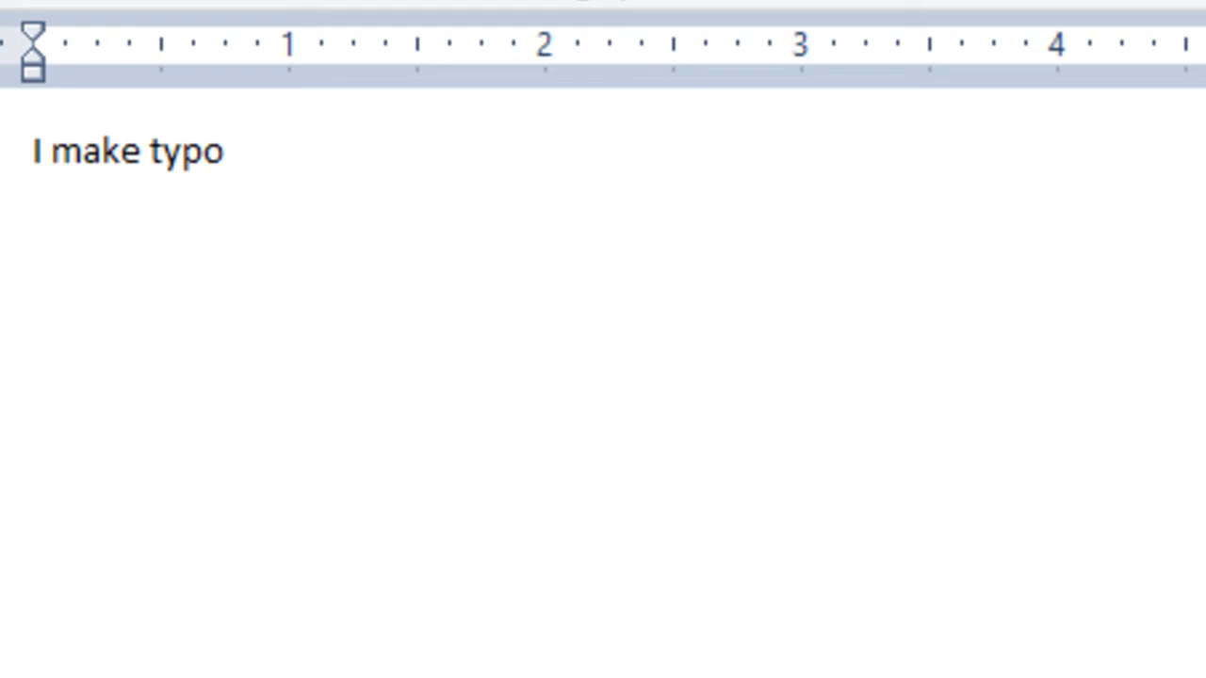
{"action": "type", "text": "tst"}
{"action": "key", "text": "BackSpace"}
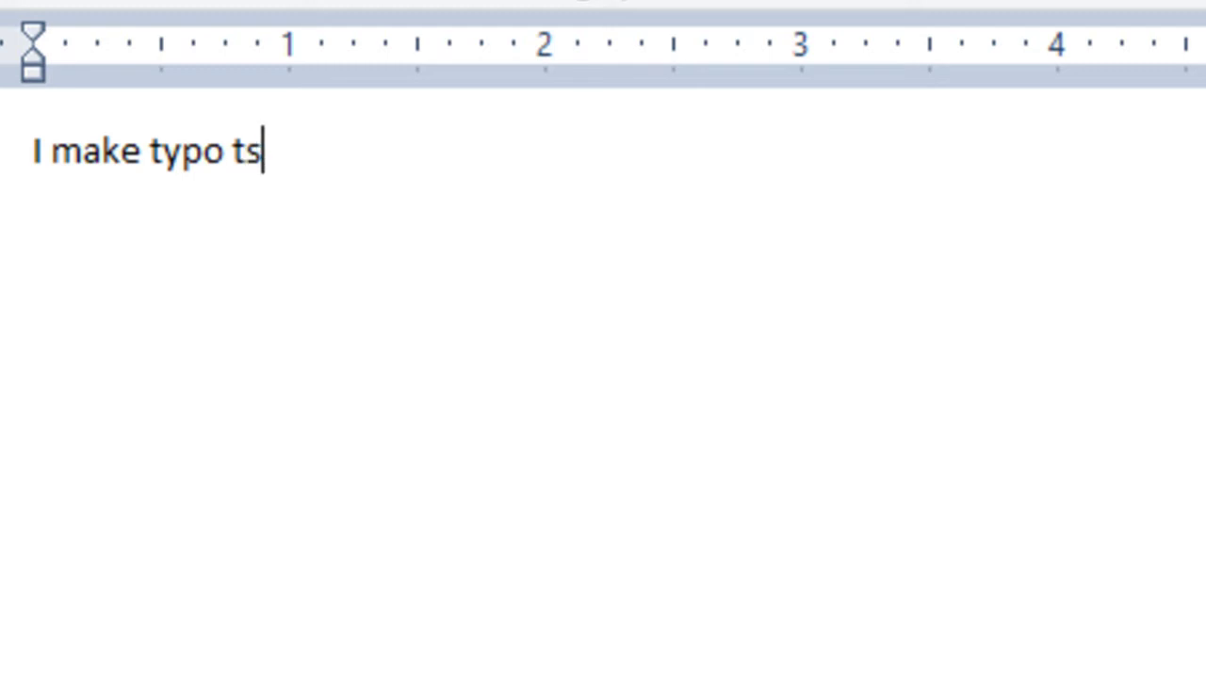
{"action": "type", "text": "et"}
{"action": "key", "text": "BackSpace"}
{"action": "key", "text": "BackSpace"}
{"action": "key", "text": "BackSpace"}
{"action": "key", "text": "BackSpace"}
{"action": "type", "text": "e"}
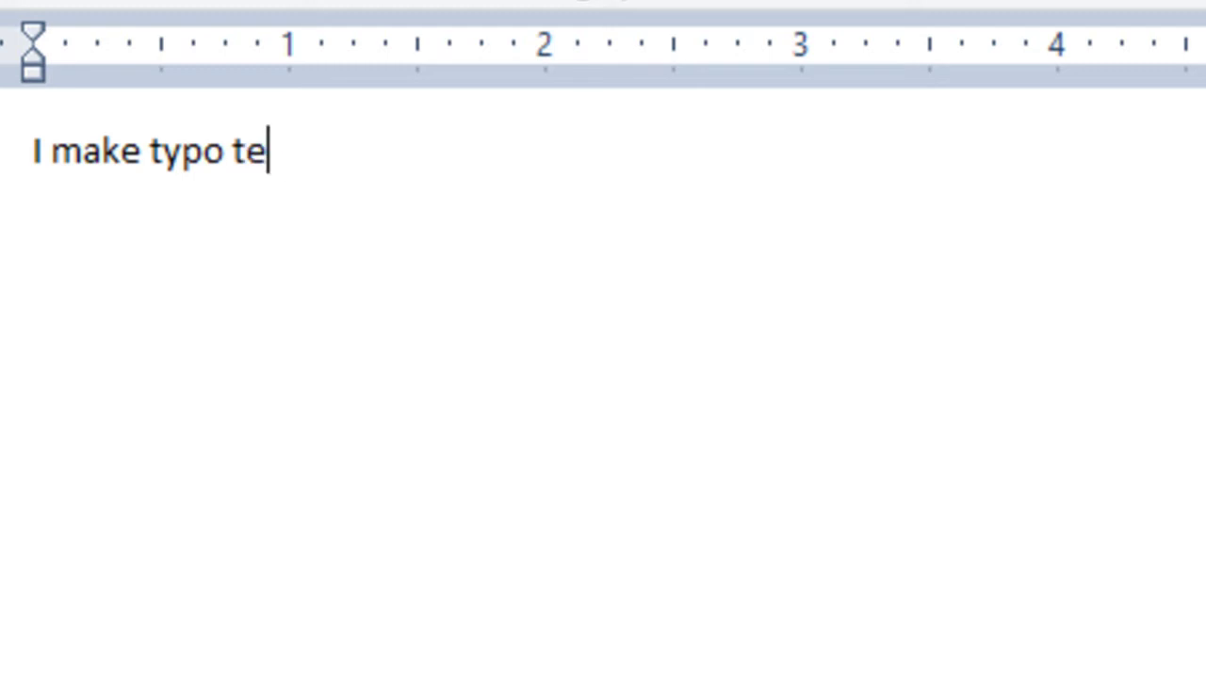
{"action": "type", "text": "st fdsfdf dsf"}
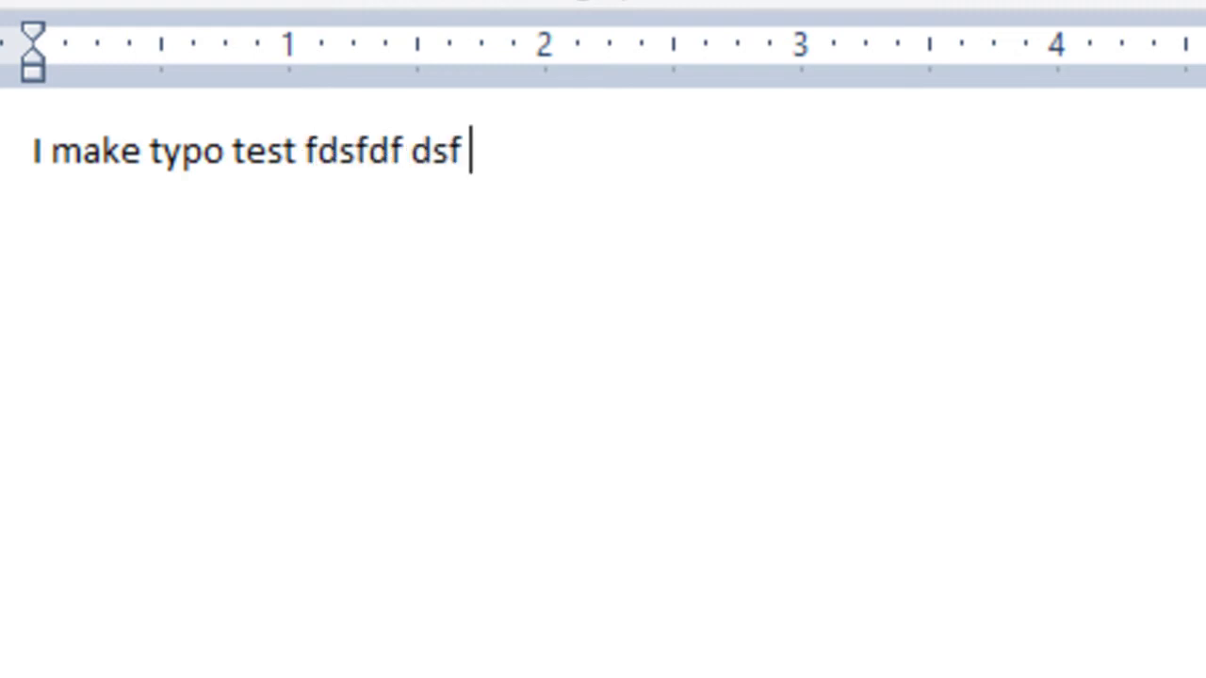
{"action": "type", "text": "  tset"}
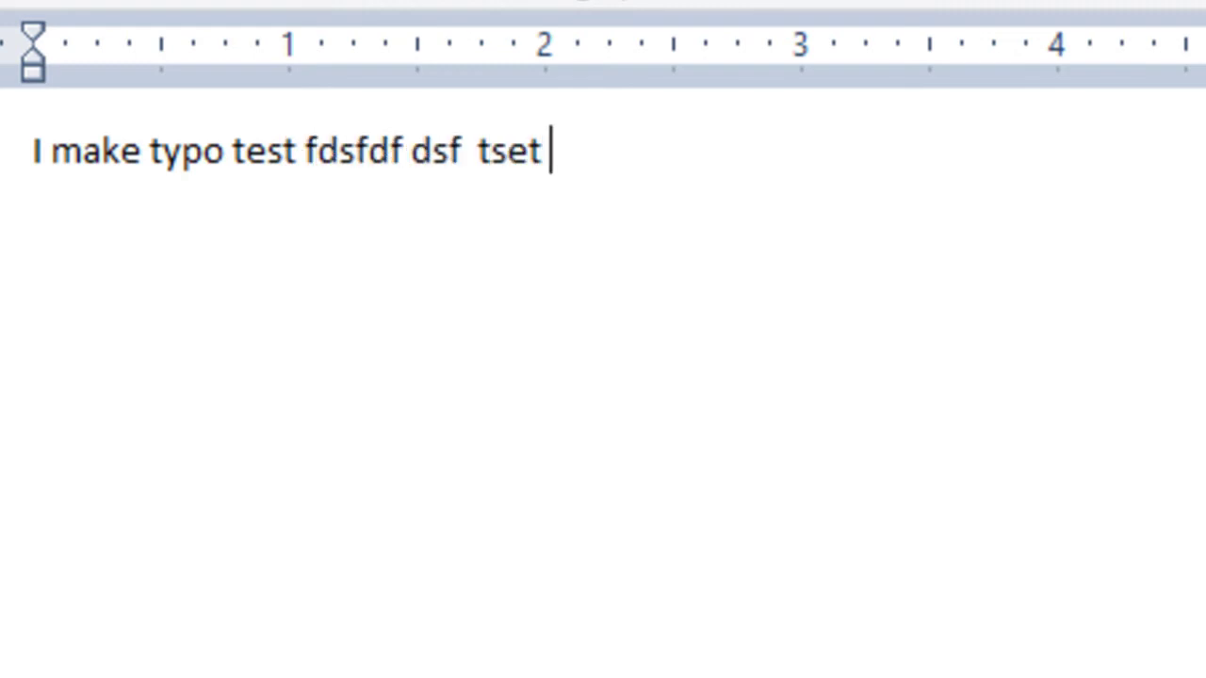
{"action": "key", "text": "BackSpace"}
{"action": "key", "text": "BackSpace"}
{"action": "key", "text": "BackSpace"}
{"action": "type", "text": "es"}
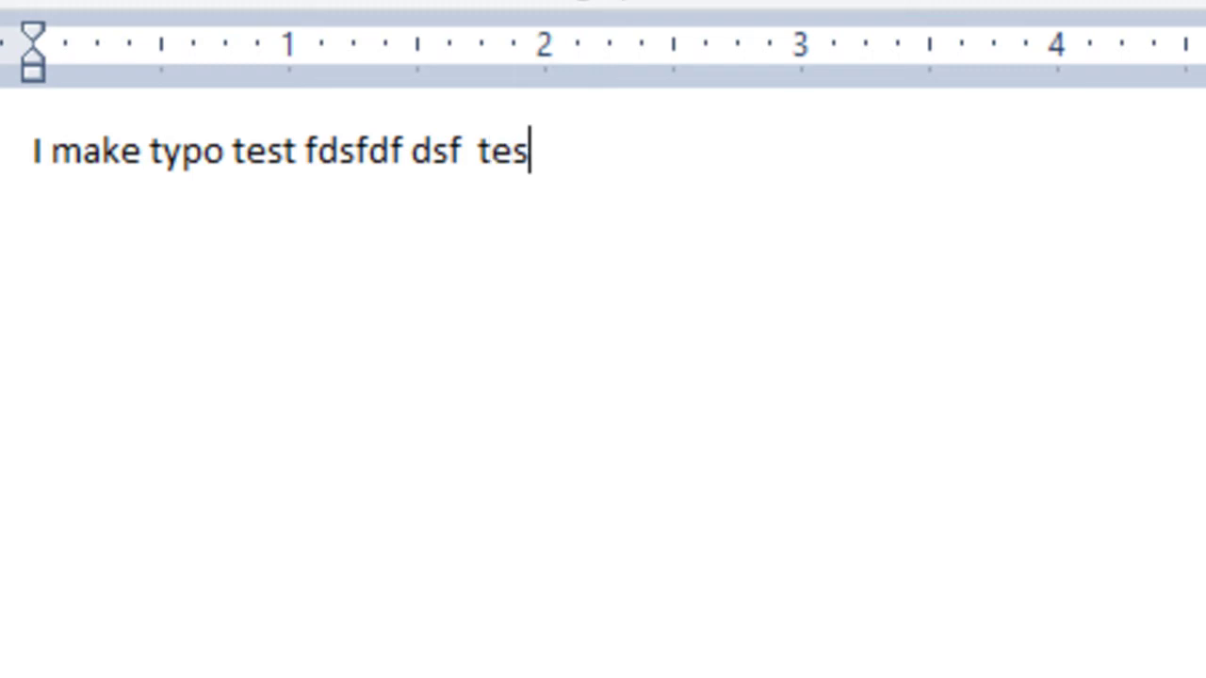
{"action": "type", "text": "t "}
{"action": "type", "text": "fdsfdsf tset"}
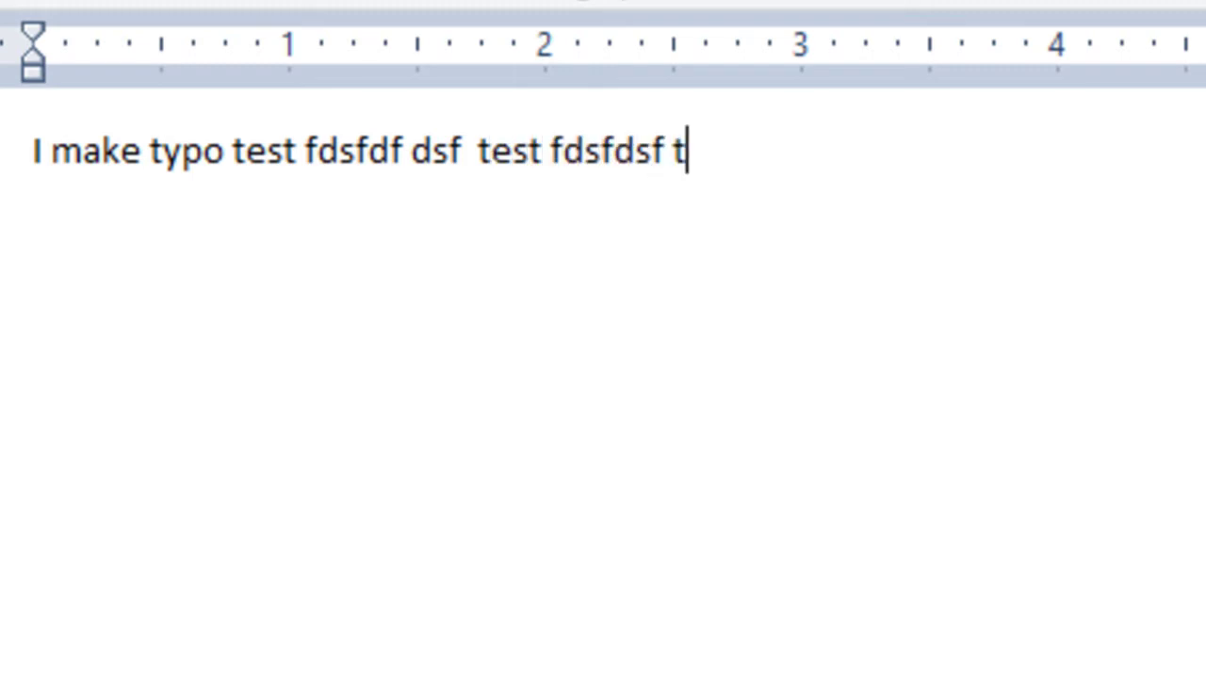
{"action": "key", "text": "BackSpace"}
{"action": "key", "text": "BackSpace"}
{"action": "key", "text": "BackSpace"}
{"action": "type", "text": "est"}
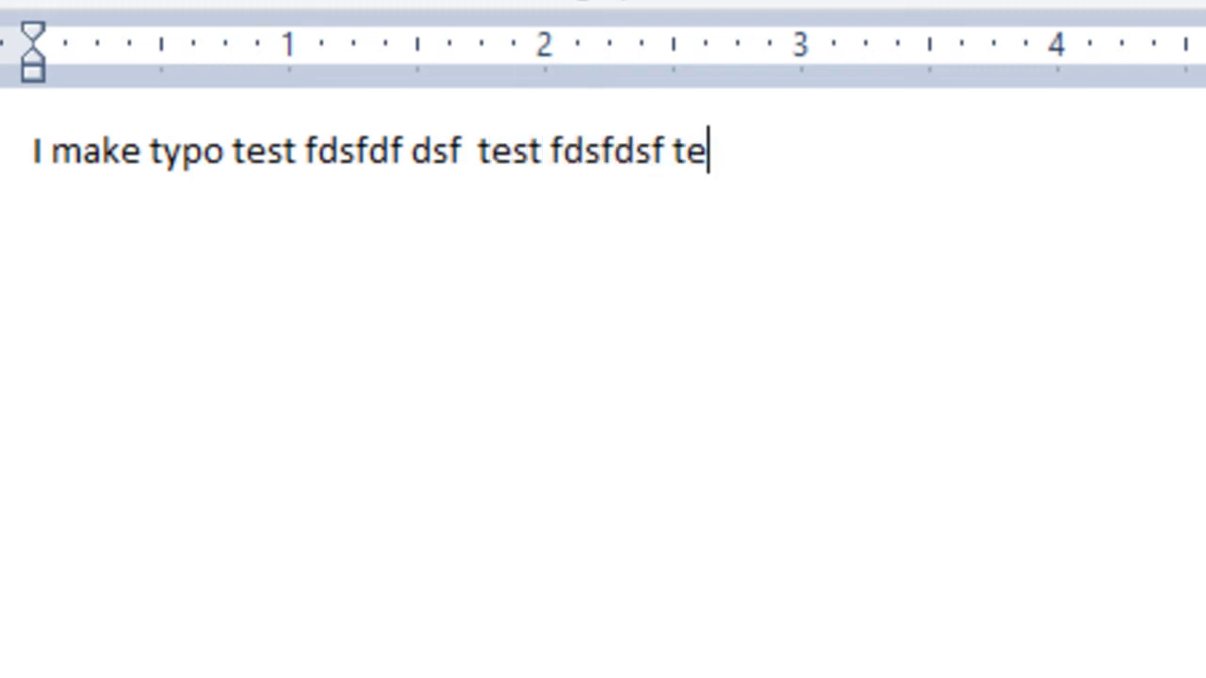
{"action": "type", "text": " fsdsfd "}
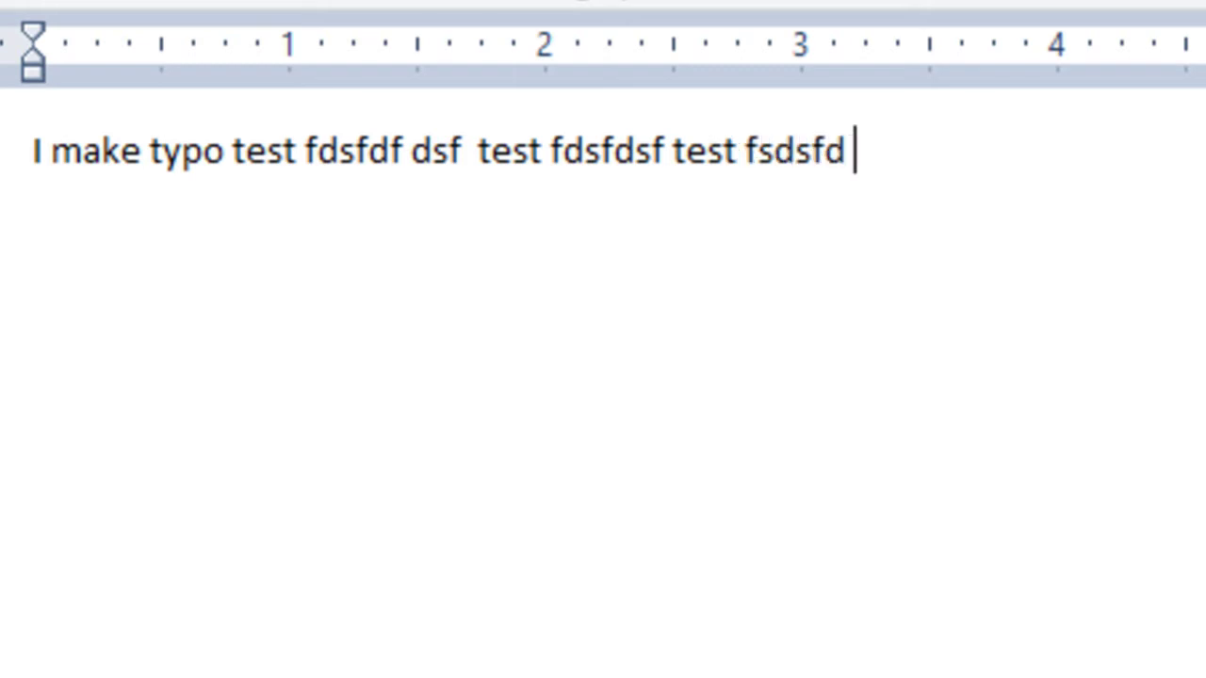
{"action": "type", "text": "t"}
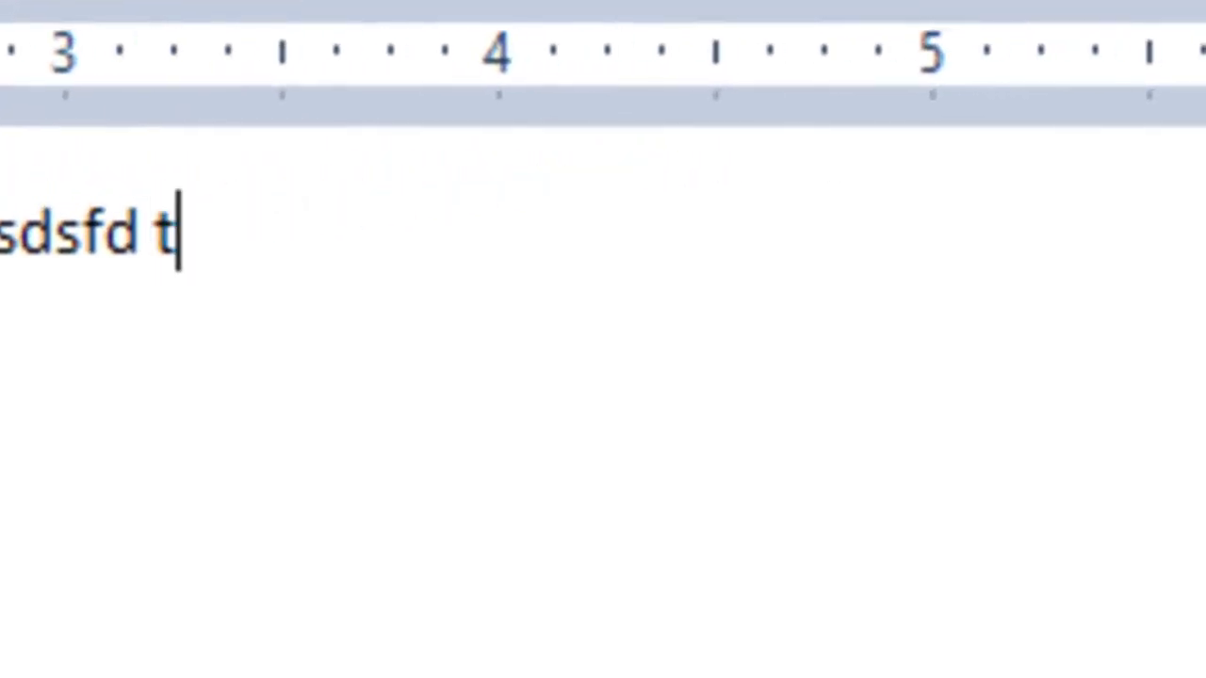
{"action": "type", "text": "set"}
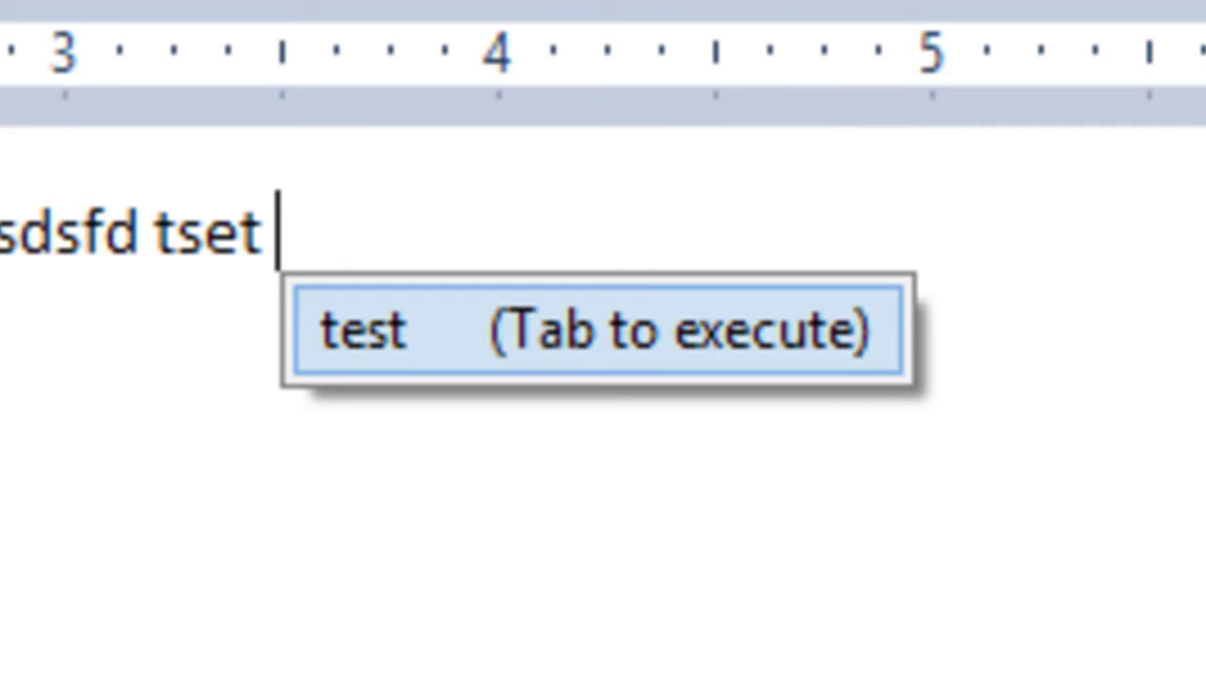
{"action": "key", "text": "Tab"}
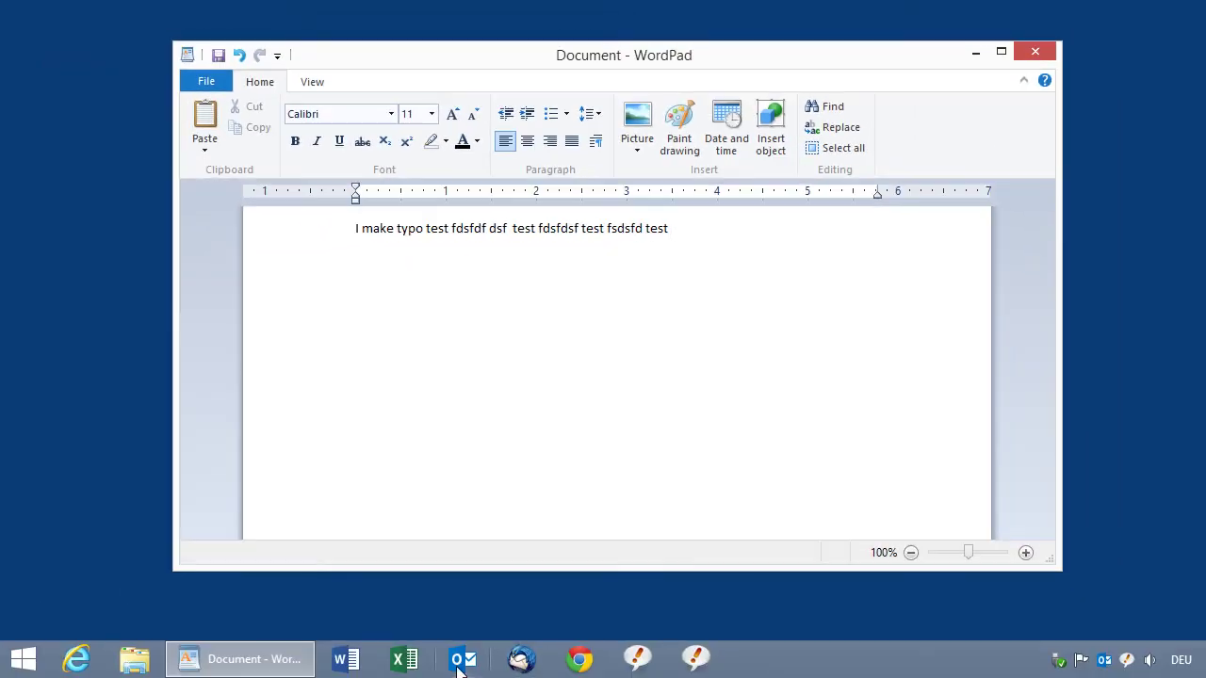
{"action": "left_click", "coordinate": [341, 659]}
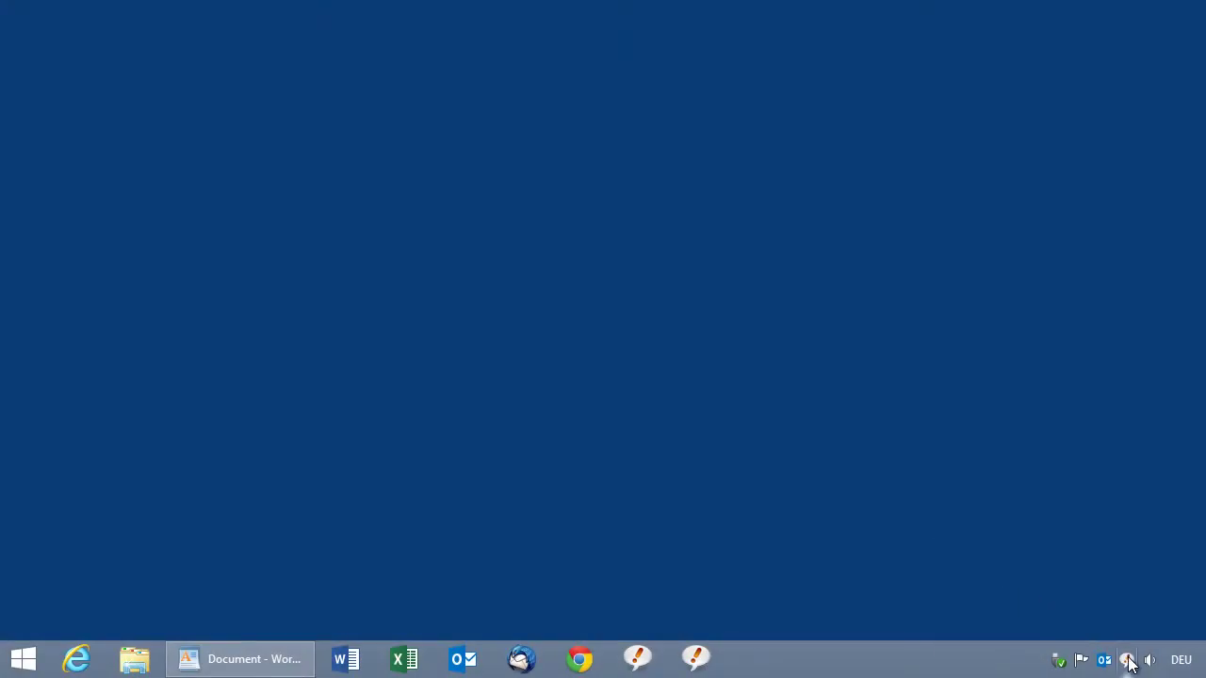
Step: Open the phrase editor and show the Guinness phrase in AutoCorrect > AutoCorrect_English
{"action": "right_click", "coordinate": [1127, 659]}
{"action": "left_click", "coordinate": [1098, 639]}
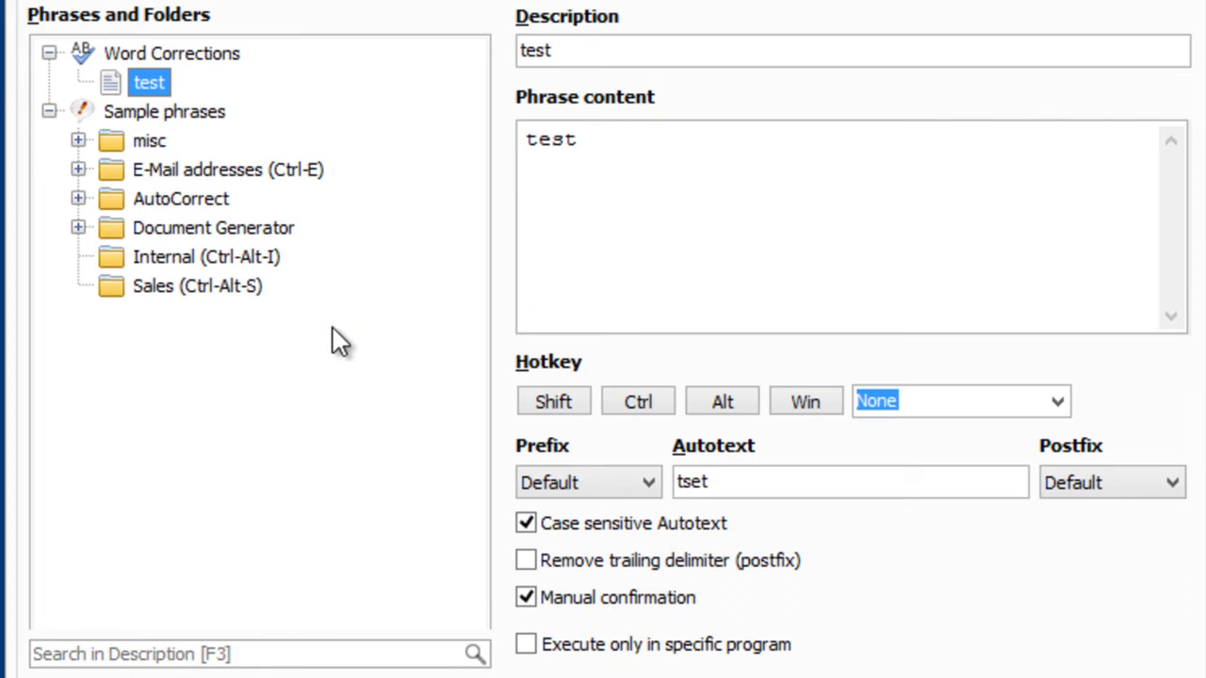
{"action": "left_click", "coordinate": [79, 199]}
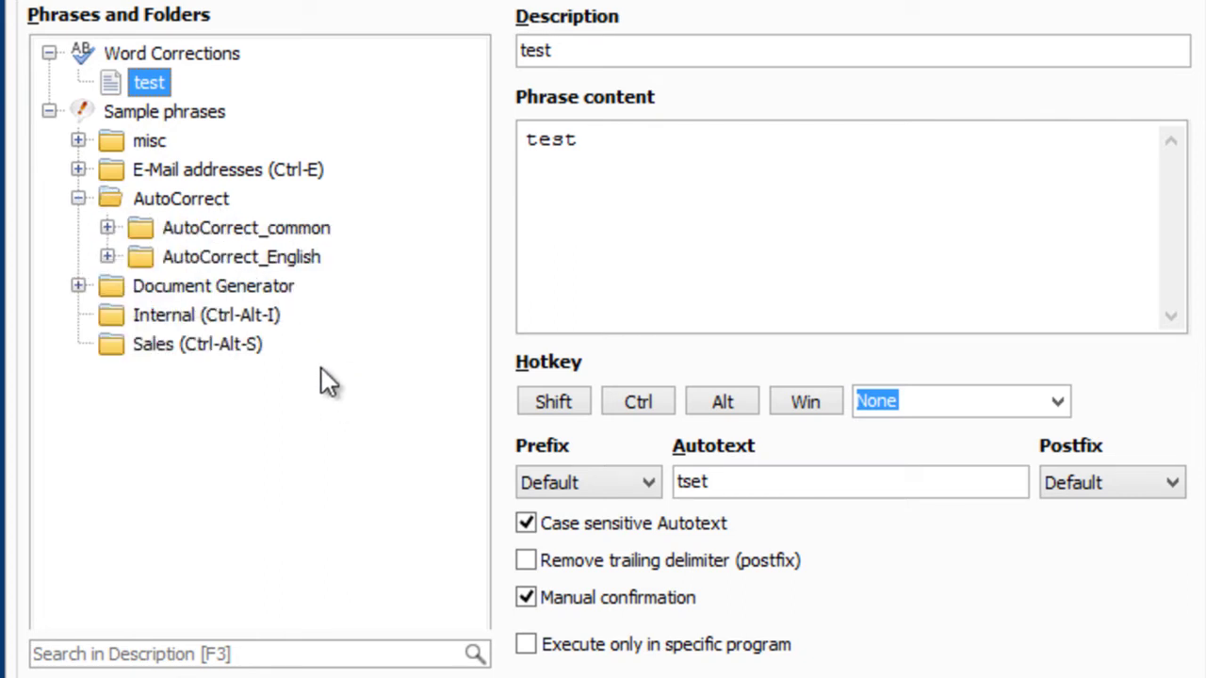
{"action": "double_click", "coordinate": [209, 258]}
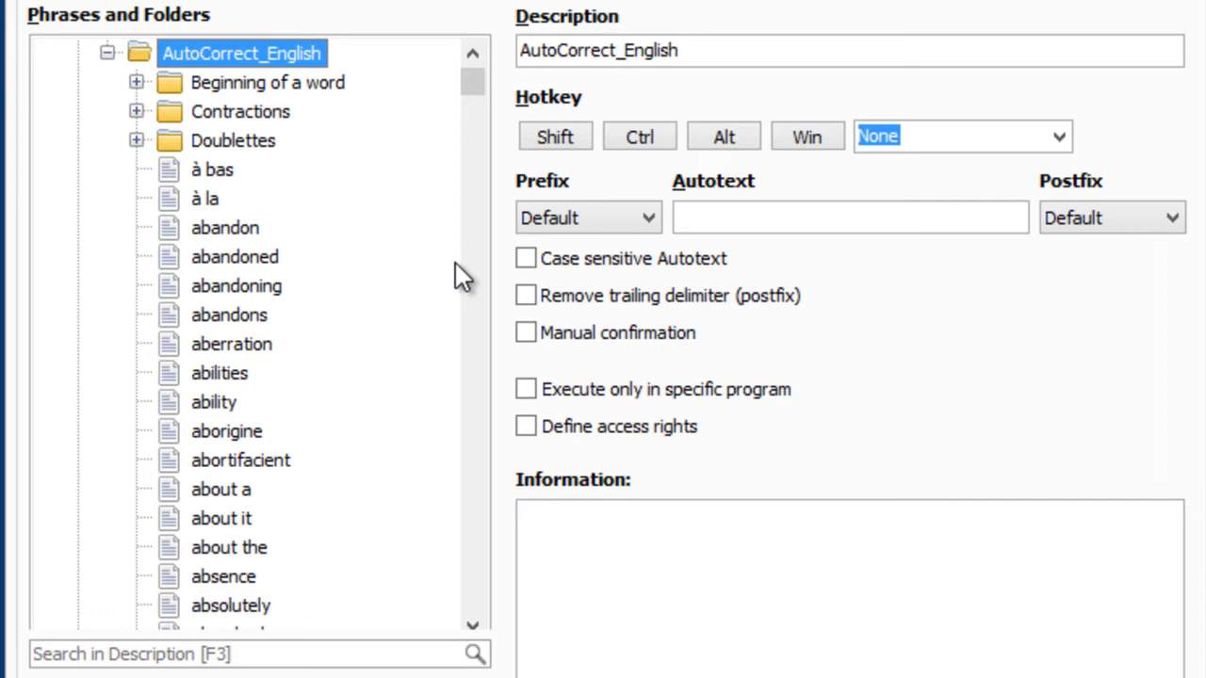
{"action": "left_click_drag", "start_coordinate": [478, 85], "coordinate": [477, 319]}
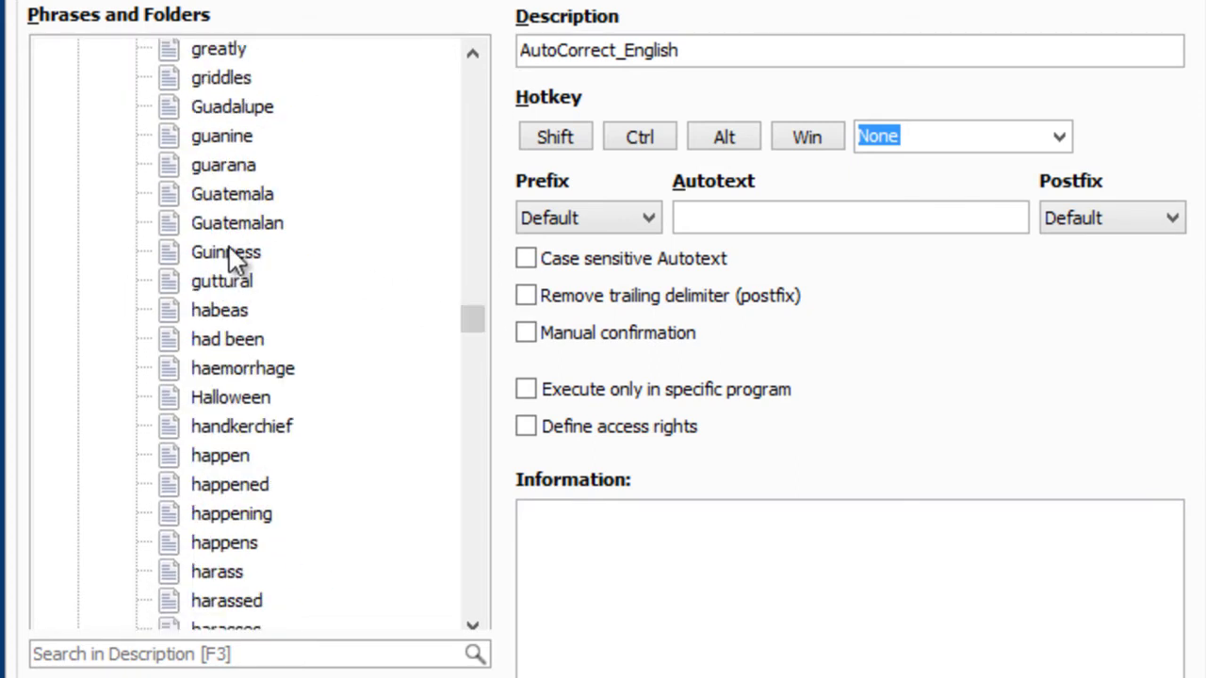
{"action": "left_click", "coordinate": [253, 253]}
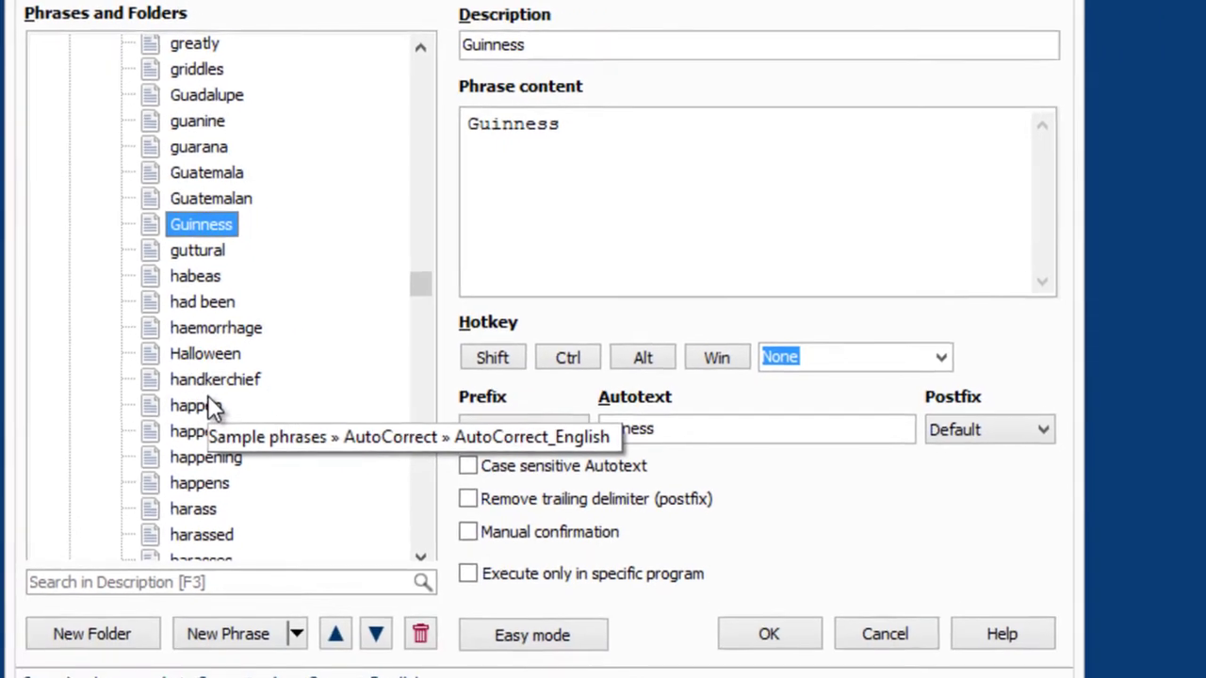
Step: Add a new phrase after Guinness with description 'test' and autotext 'tset'
{"action": "left_click", "coordinate": [220, 612]}
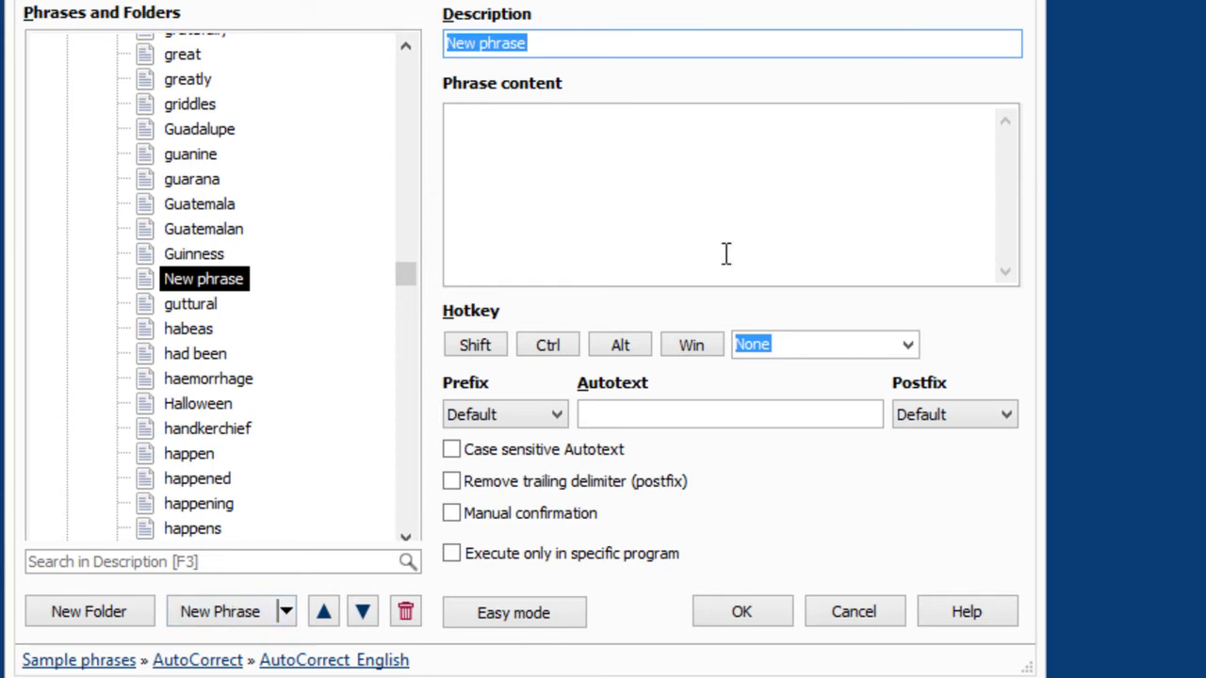
{"action": "type", "text": "test"}
{"action": "left_click", "coordinate": [748, 415]}
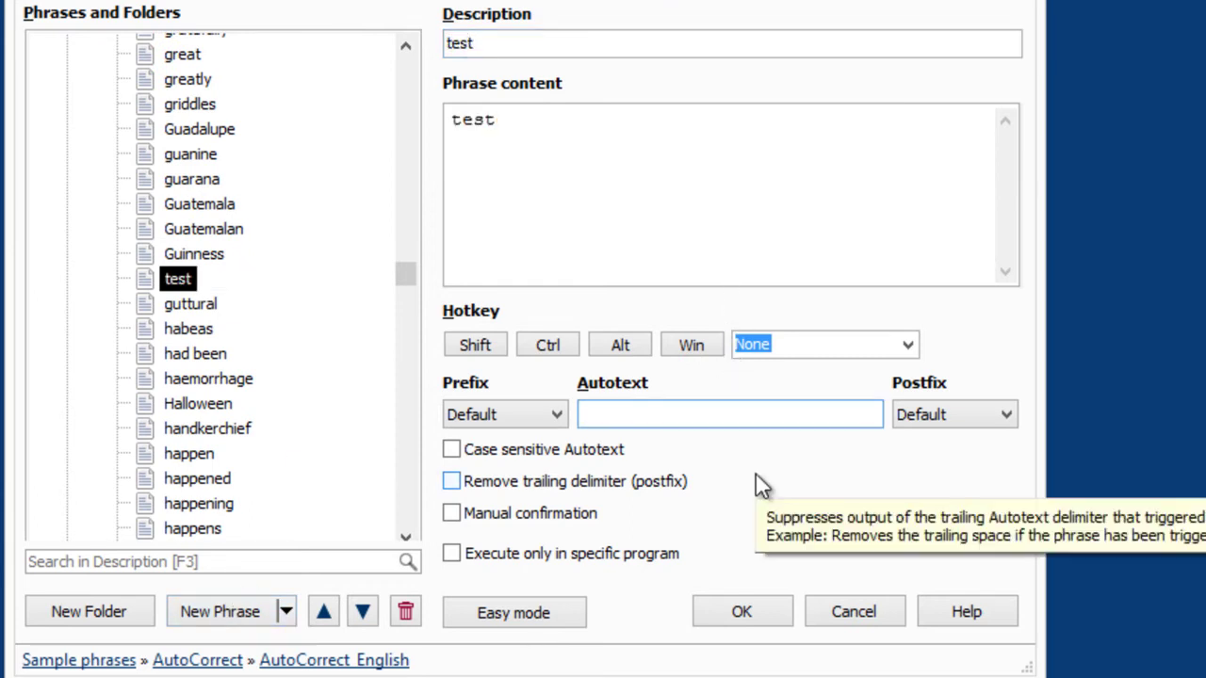
{"action": "type", "text": "tset"}
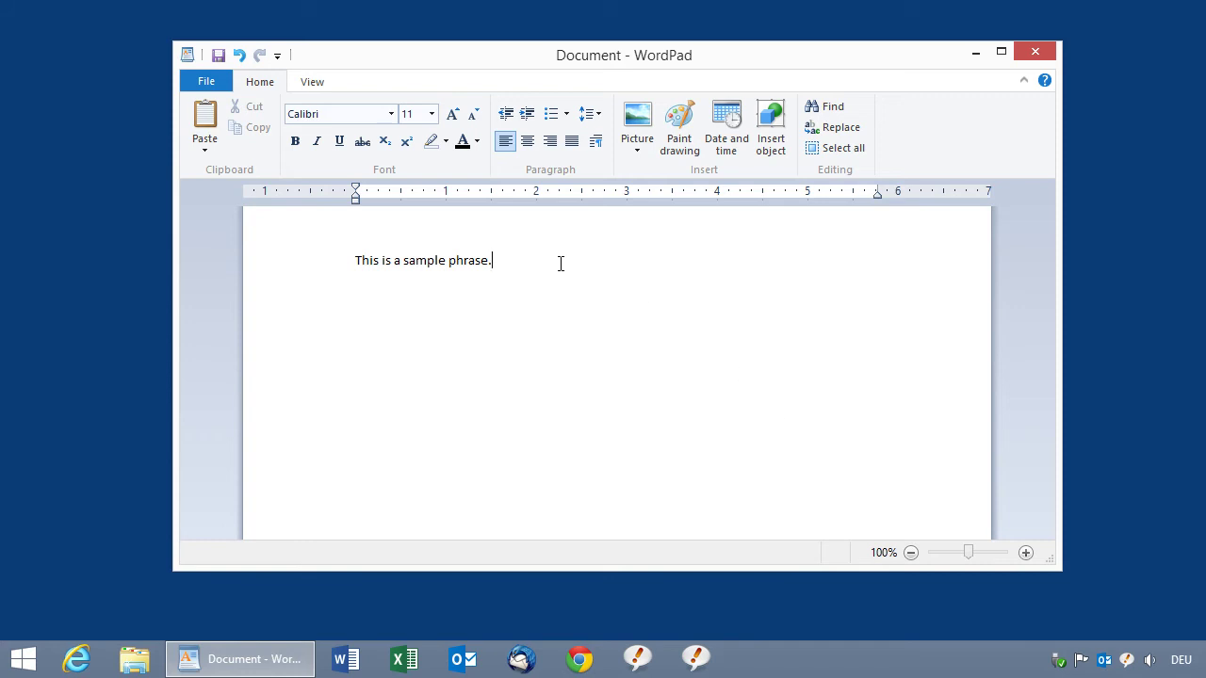
Step: Create a phrase from the sentence 'This is a sample phrase.' with description 'Description' and autotext 'ttt'
{"action": "left_click_drag", "start_coordinate": [561, 263], "coordinate": [361, 261]}
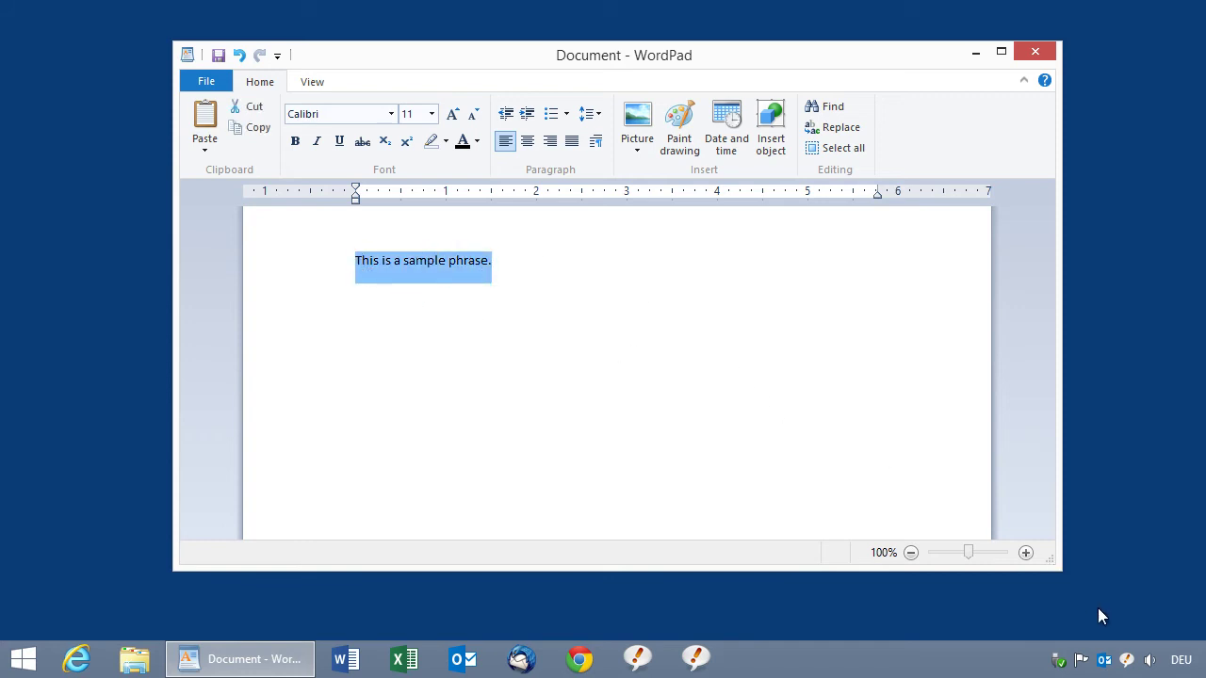
{"action": "left_click", "coordinate": [1129, 660]}
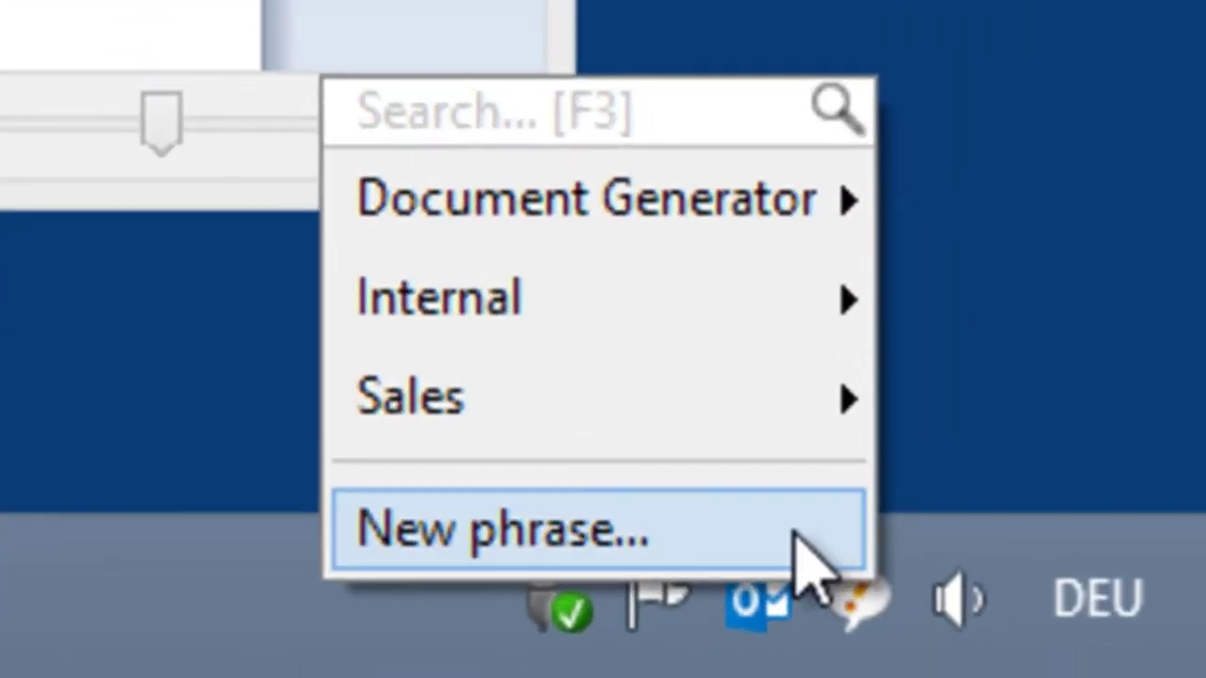
{"action": "left_click", "coordinate": [799, 548]}
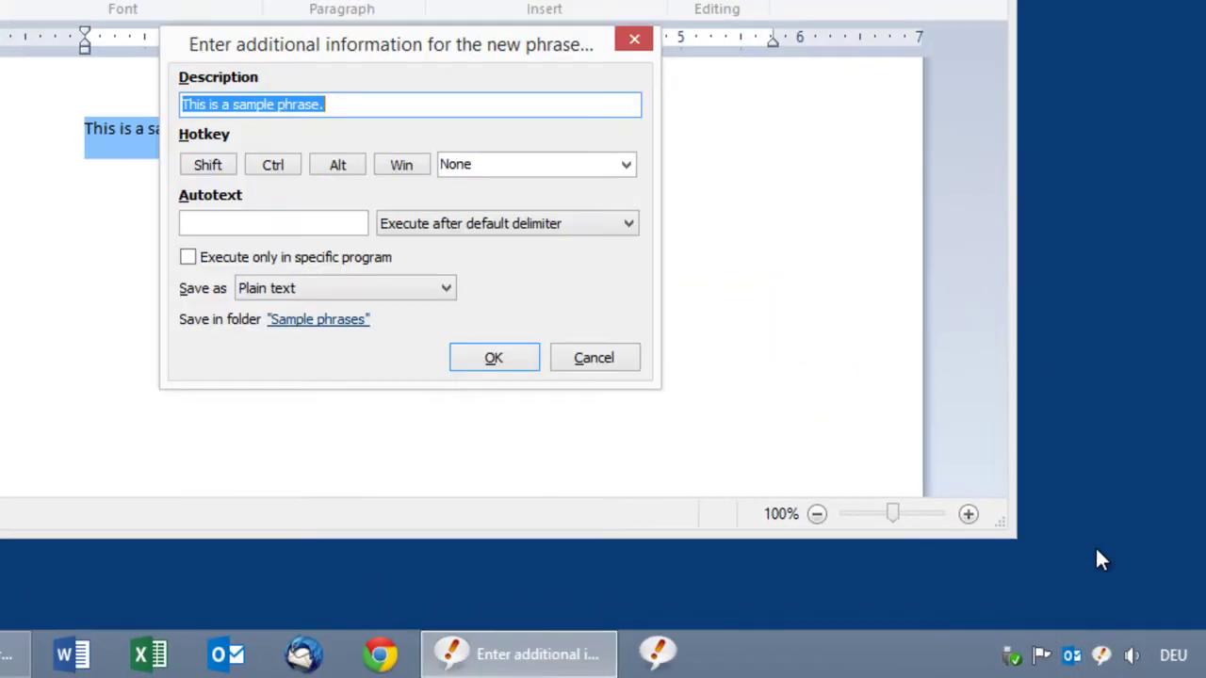
{"action": "type", "text": "Desc"}
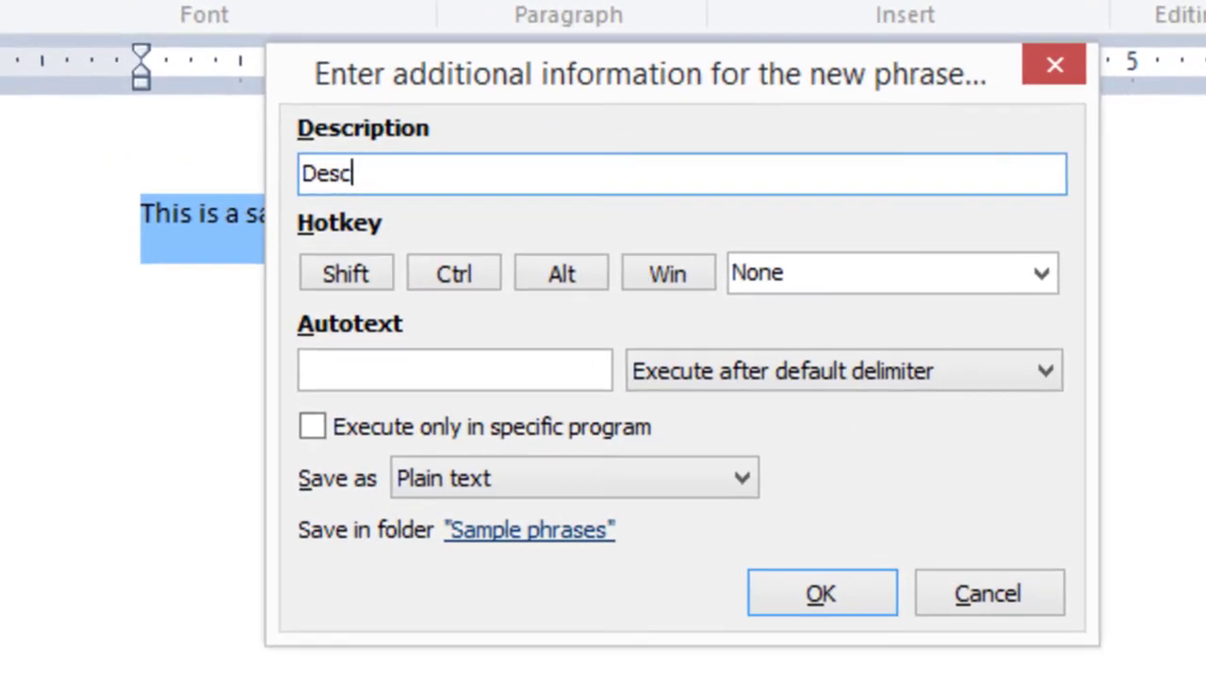
{"action": "type", "text": "ription"}
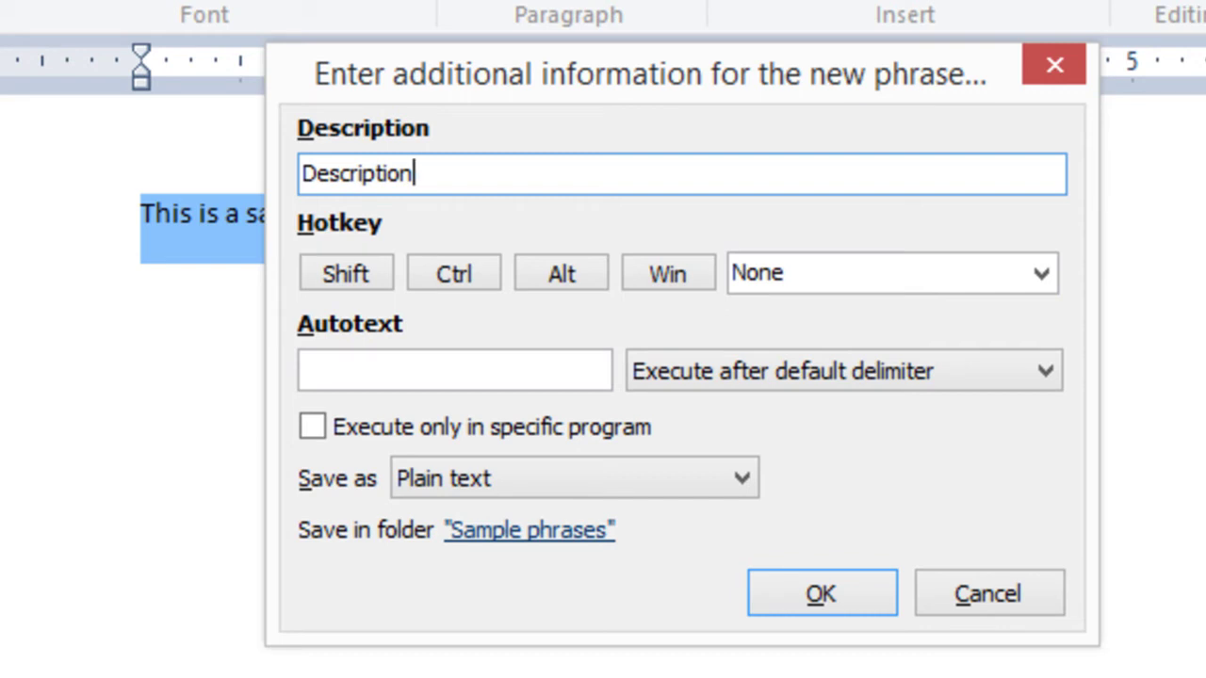
{"action": "left_click", "coordinate": [430, 364]}
{"action": "type", "text": "ttt"}
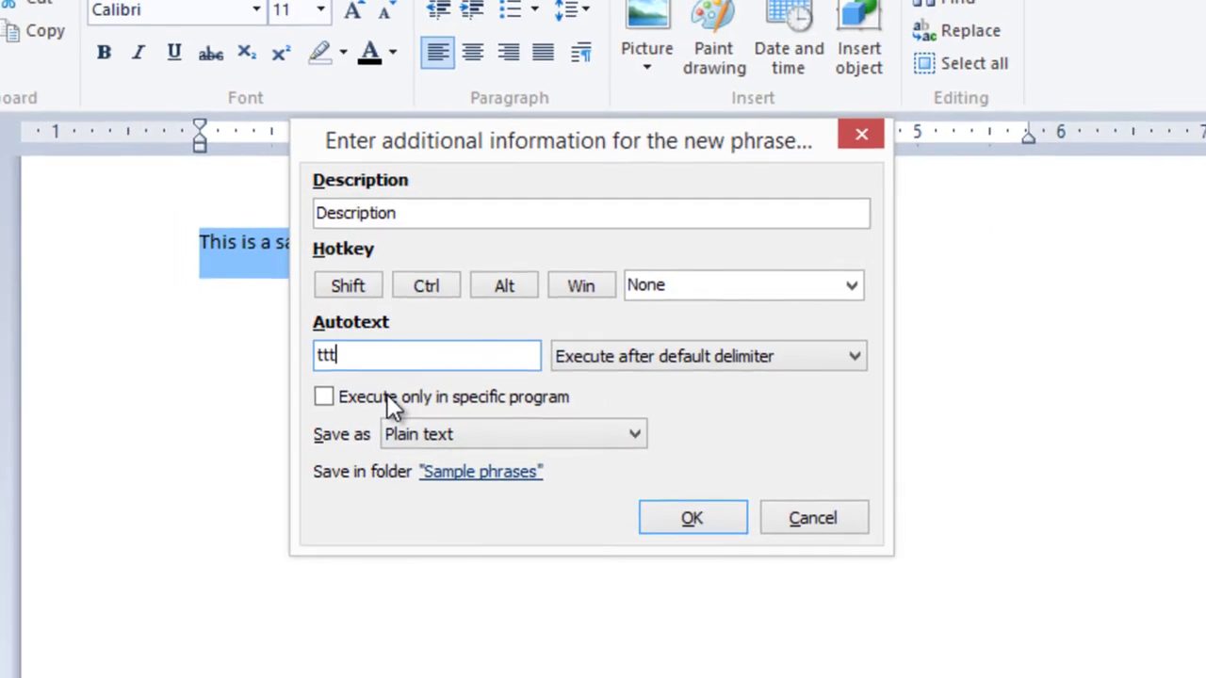
Step: Restrict the new phrase to WordPad only and save it
{"action": "left_click", "coordinate": [405, 427]}
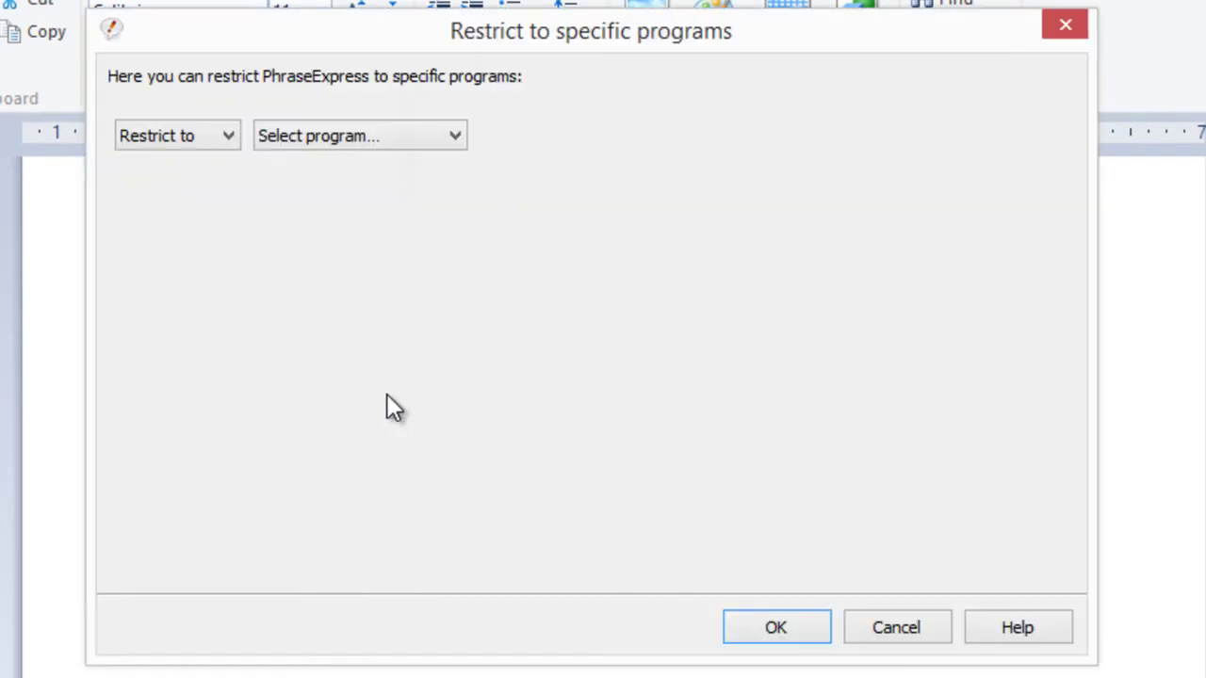
{"action": "left_click", "coordinate": [298, 141]}
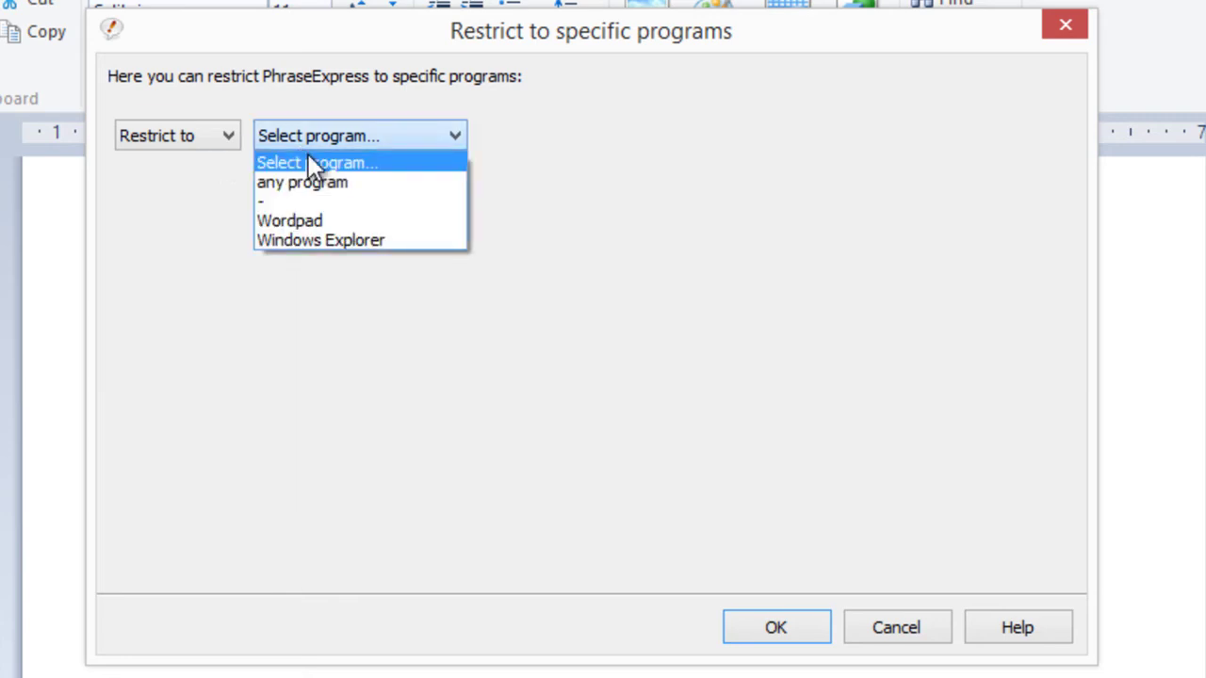
{"action": "left_click", "coordinate": [321, 219]}
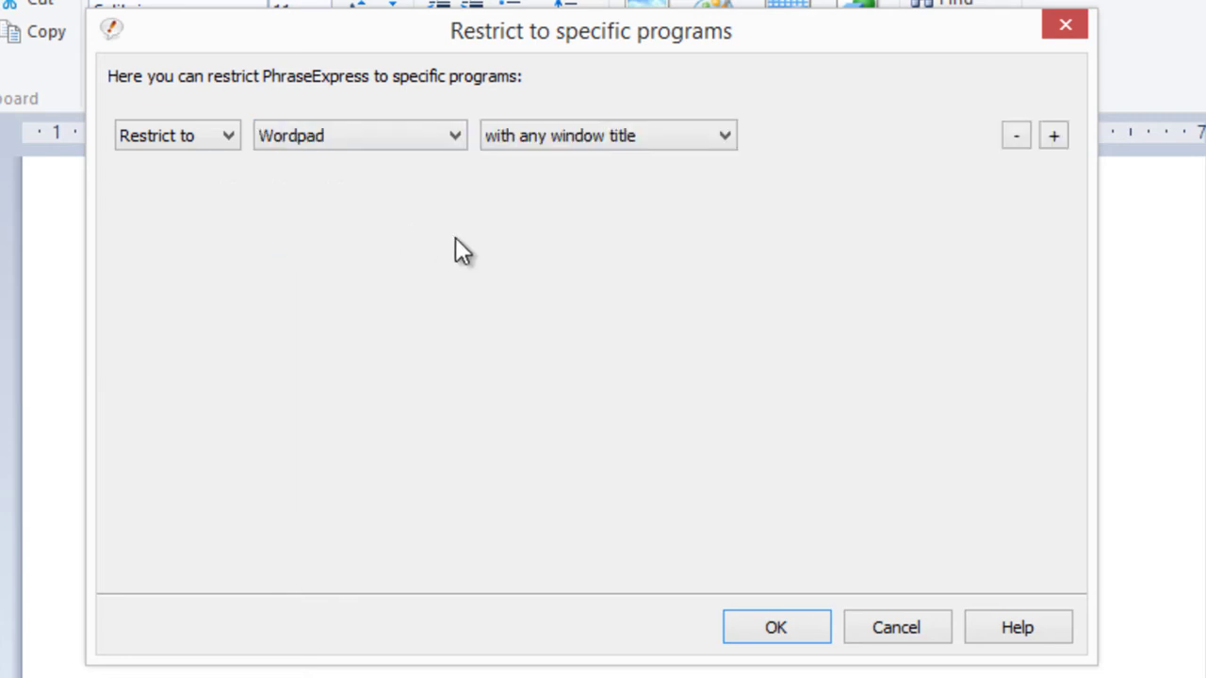
{"action": "left_click", "coordinate": [800, 624]}
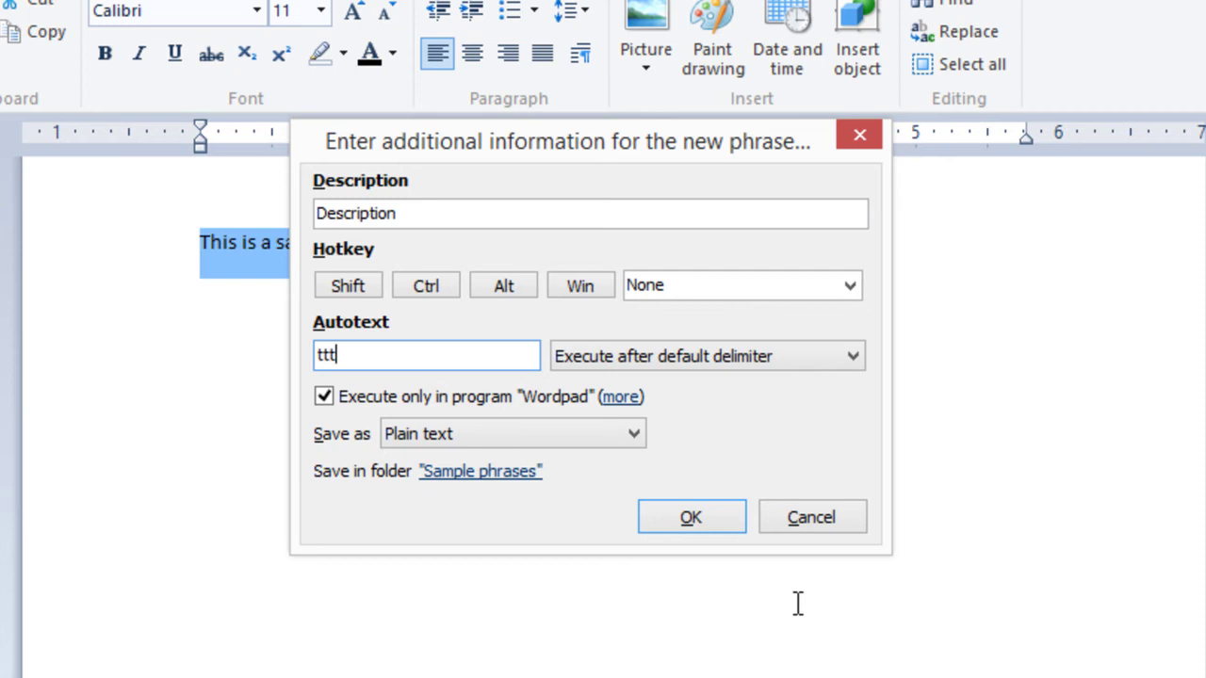
{"action": "left_click", "coordinate": [705, 519]}
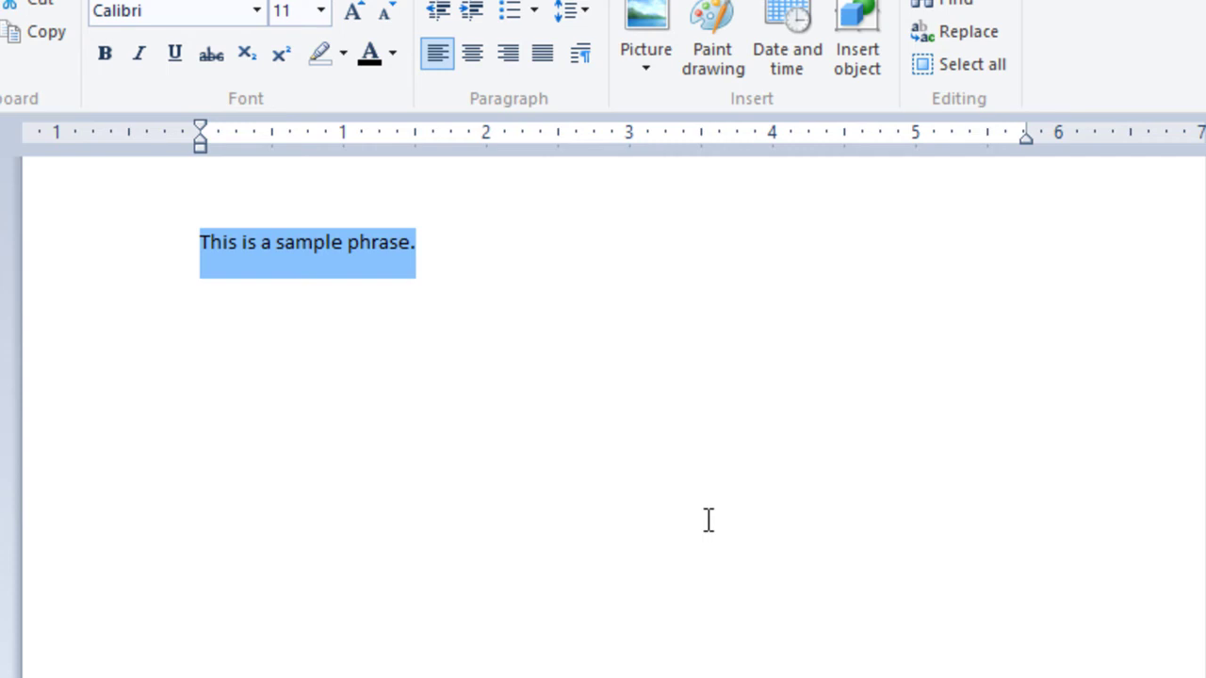
Step: Type ttt on a new line below the sentence so it expands to the phrase
{"action": "left_click", "coordinate": [708, 517]}
{"action": "key", "text": "Return"}
{"action": "key", "text": "Return"}
{"action": "type", "text": "ttt"}
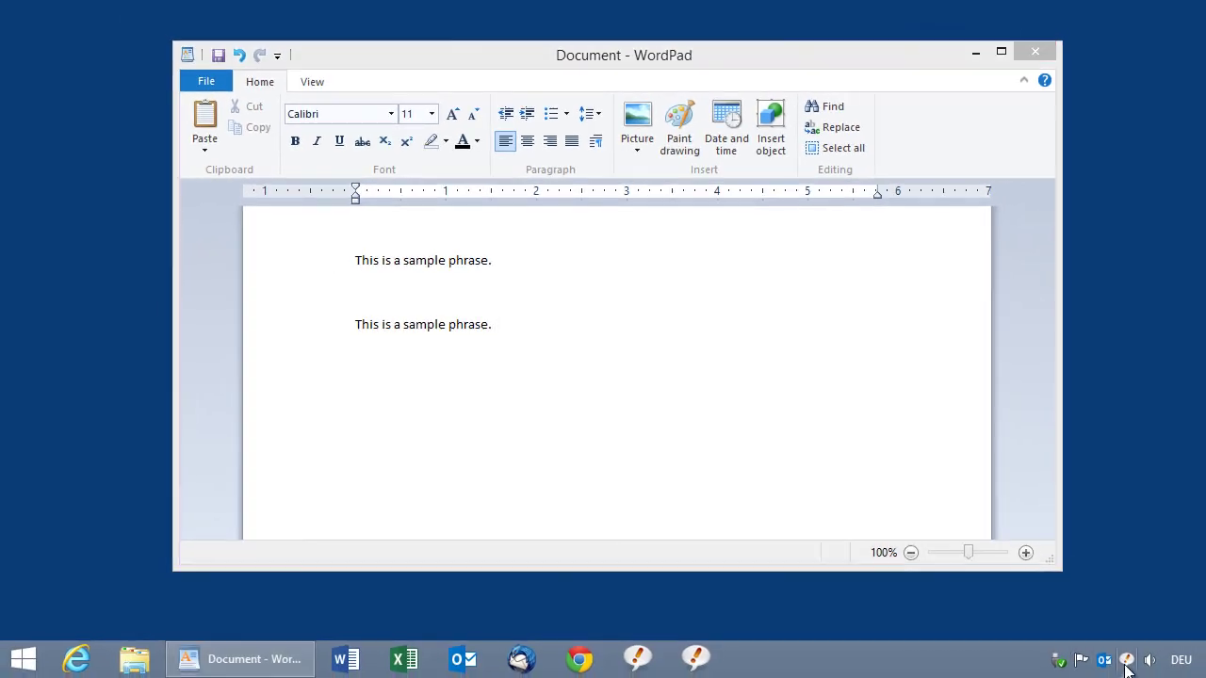
Step: Open the phrase editor and select the Description phrase in the Document Generator folder
{"action": "left_click", "coordinate": [1125, 663]}
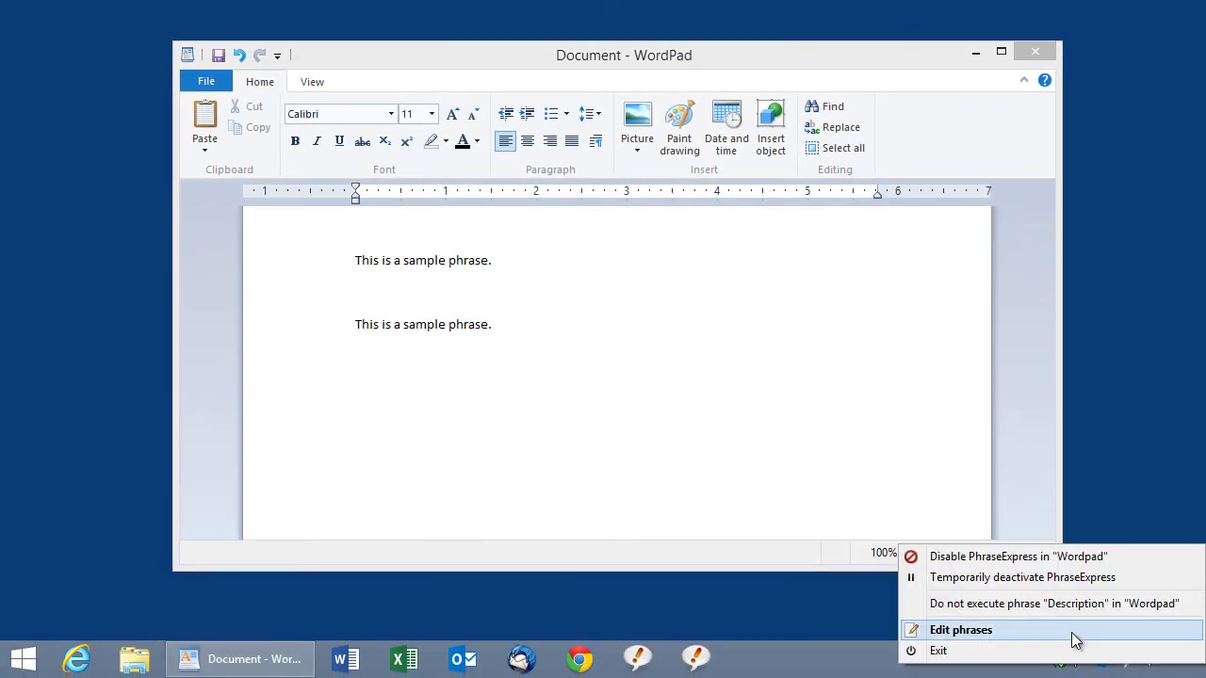
{"action": "left_click", "coordinate": [1071, 637]}
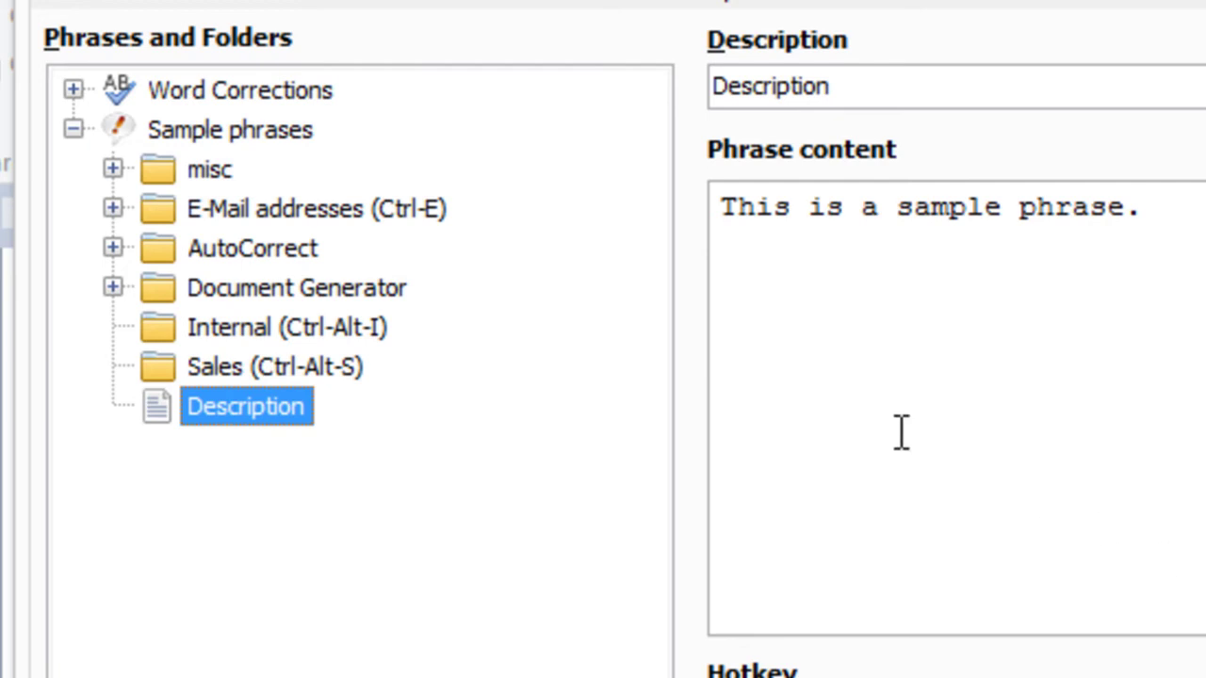
{"action": "double_click", "coordinate": [294, 290]}
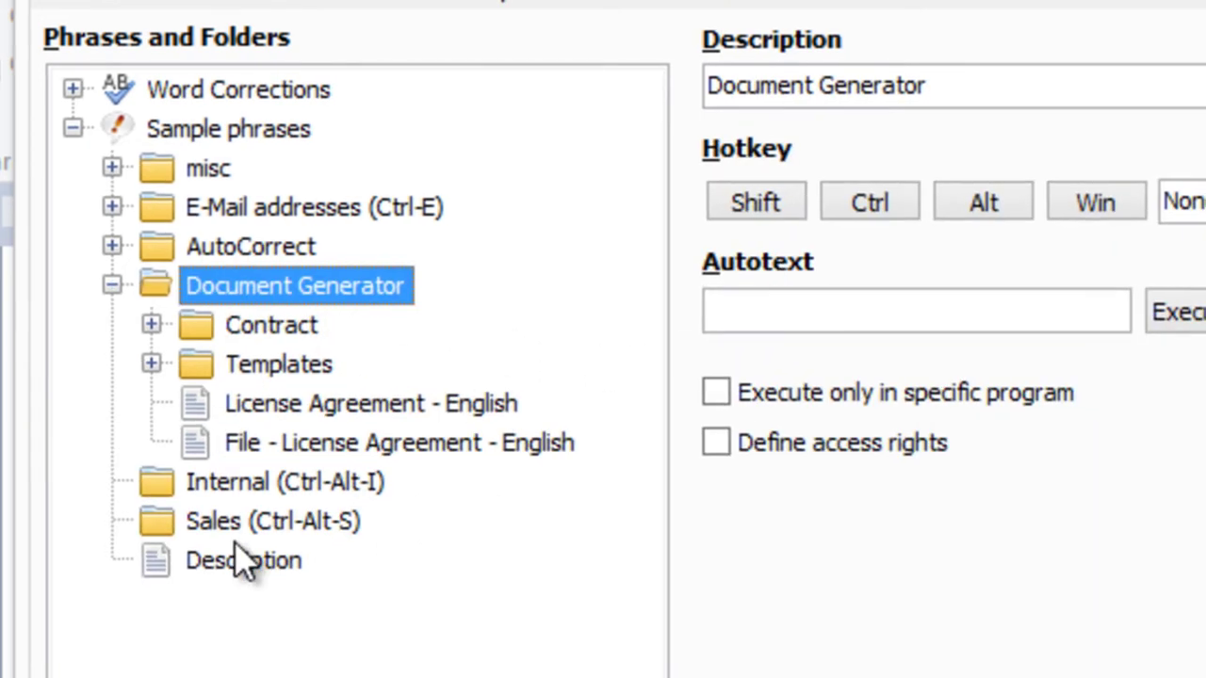
{"action": "left_click", "coordinate": [238, 563]}
Step: Create a folder 'test' under Sample phrases containing a folder named 'subfolder'
{"action": "left_click", "coordinate": [99, 637]}
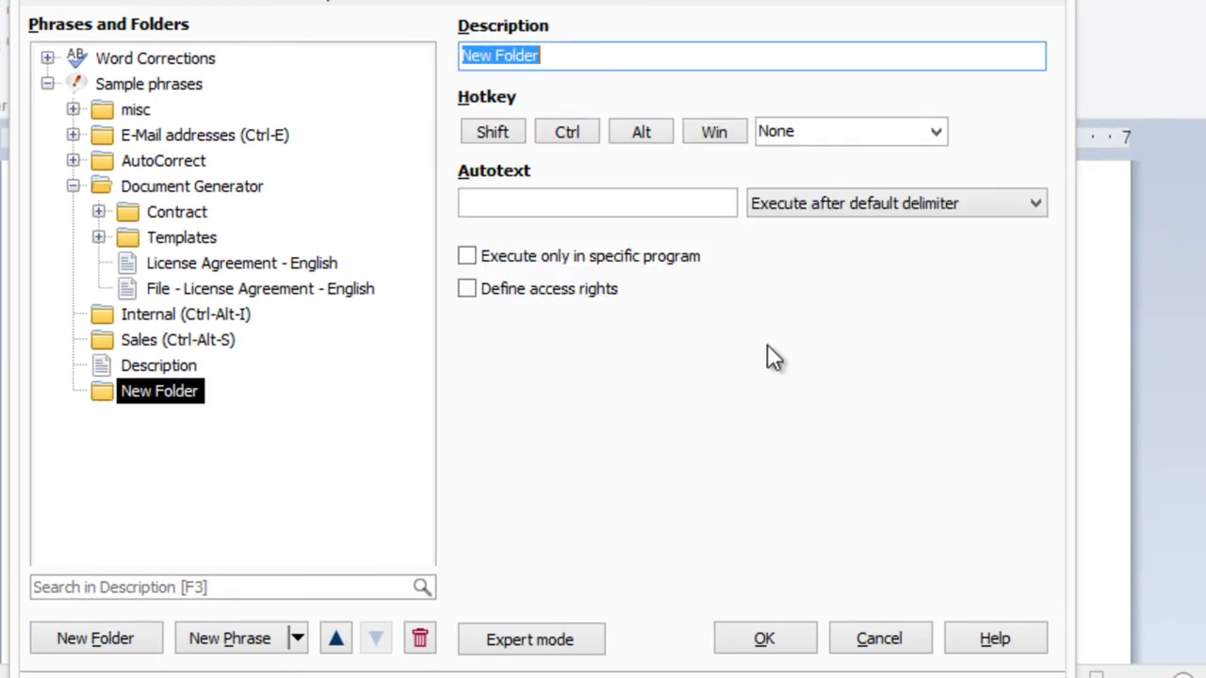
{"action": "type", "text": "test"}
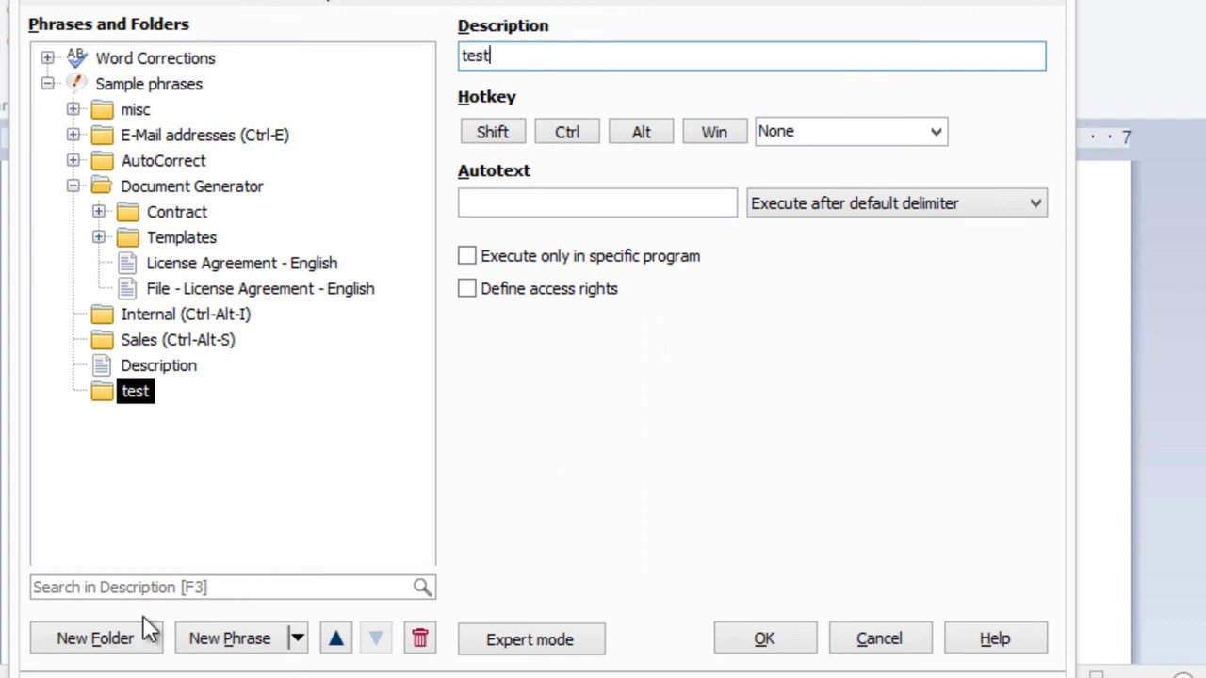
{"action": "left_click", "coordinate": [116, 641]}
{"action": "type", "text": "subfolder"}
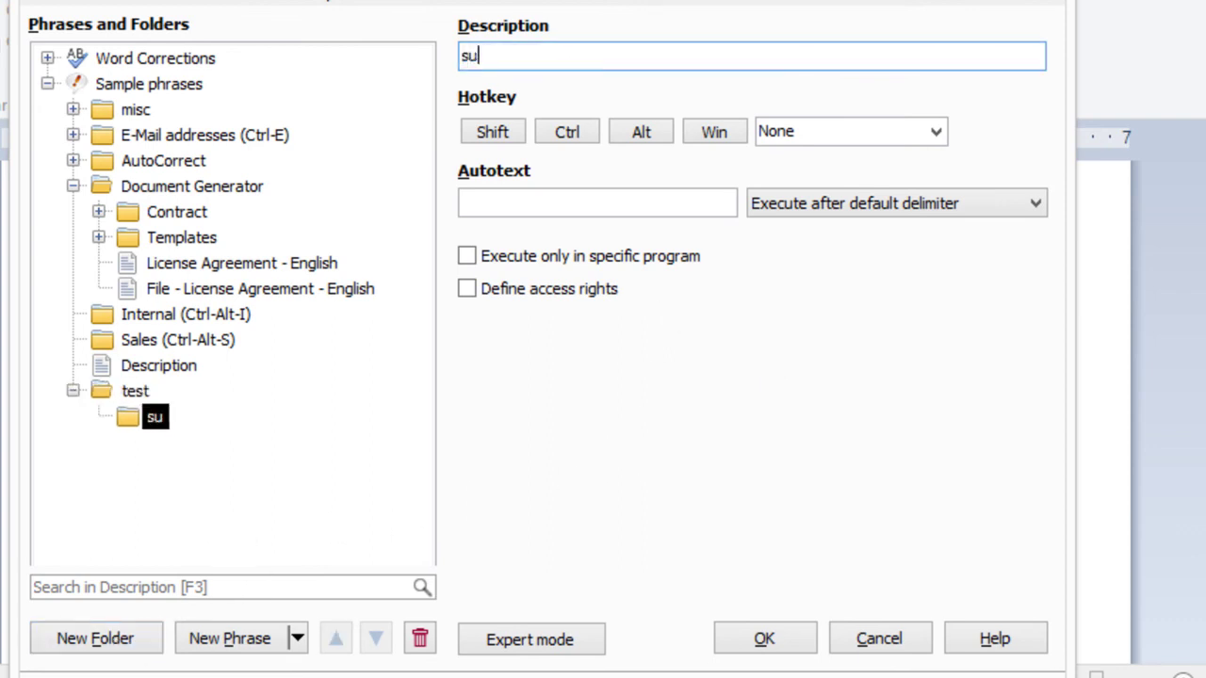
Step: Move the Description phrase into subfolder and select subfolder
{"action": "left_click", "coordinate": [160, 365]}
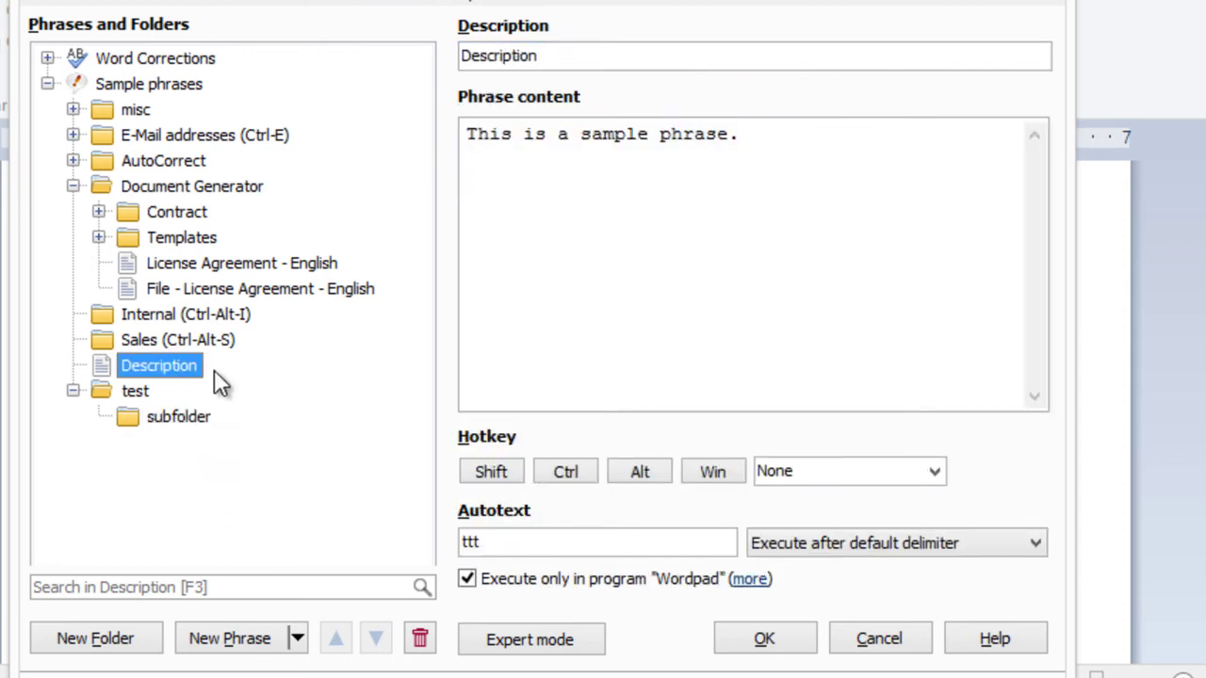
{"action": "left_click_drag", "start_coordinate": [188, 365], "coordinate": [198, 420]}
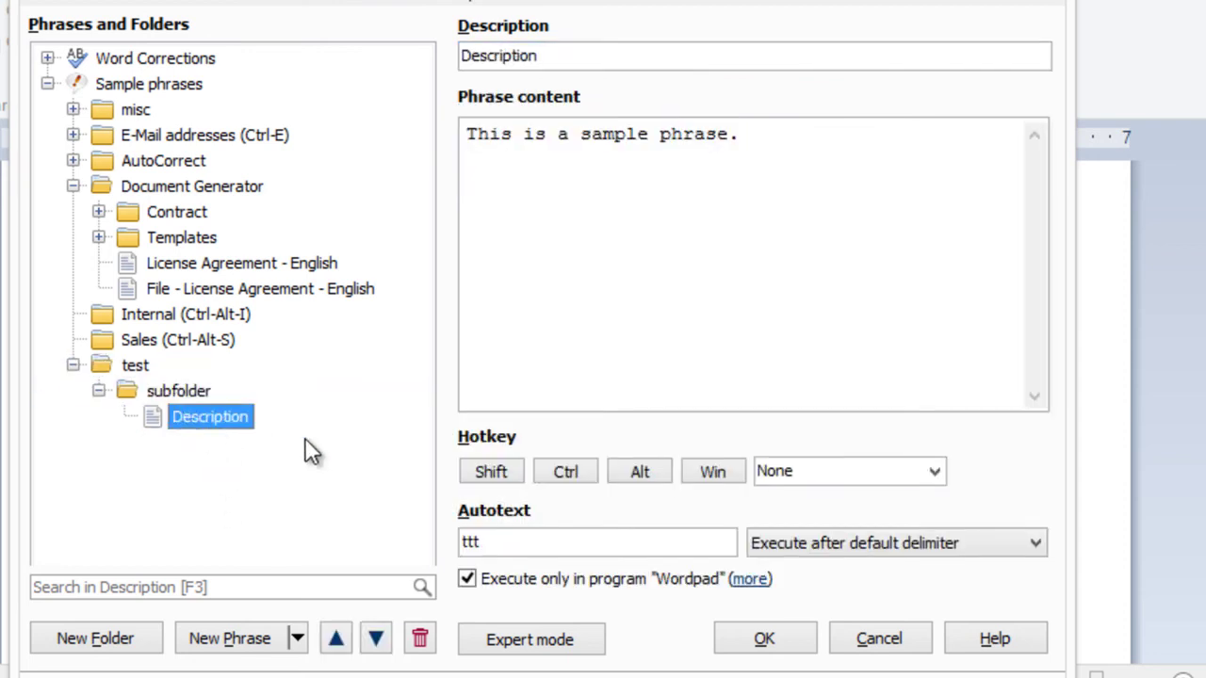
{"action": "left_click", "coordinate": [172, 389]}
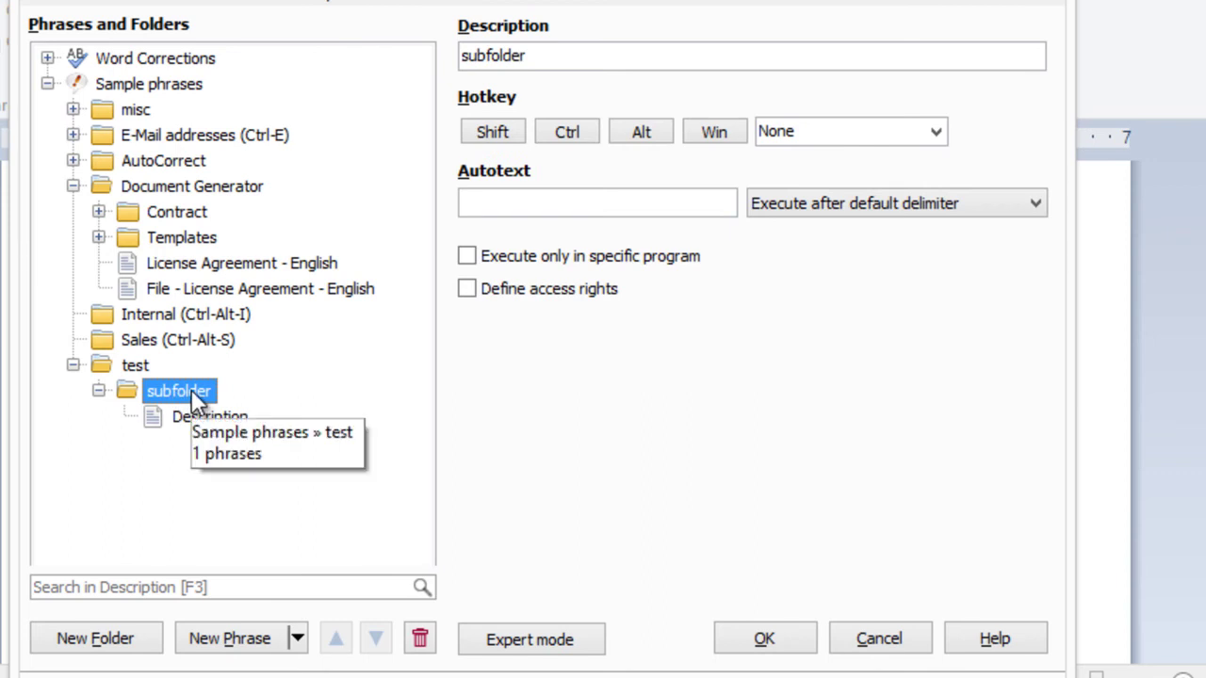
Step: Define access rights on subfolder giving a single named user edit permission
{"action": "left_click", "coordinate": [552, 282]}
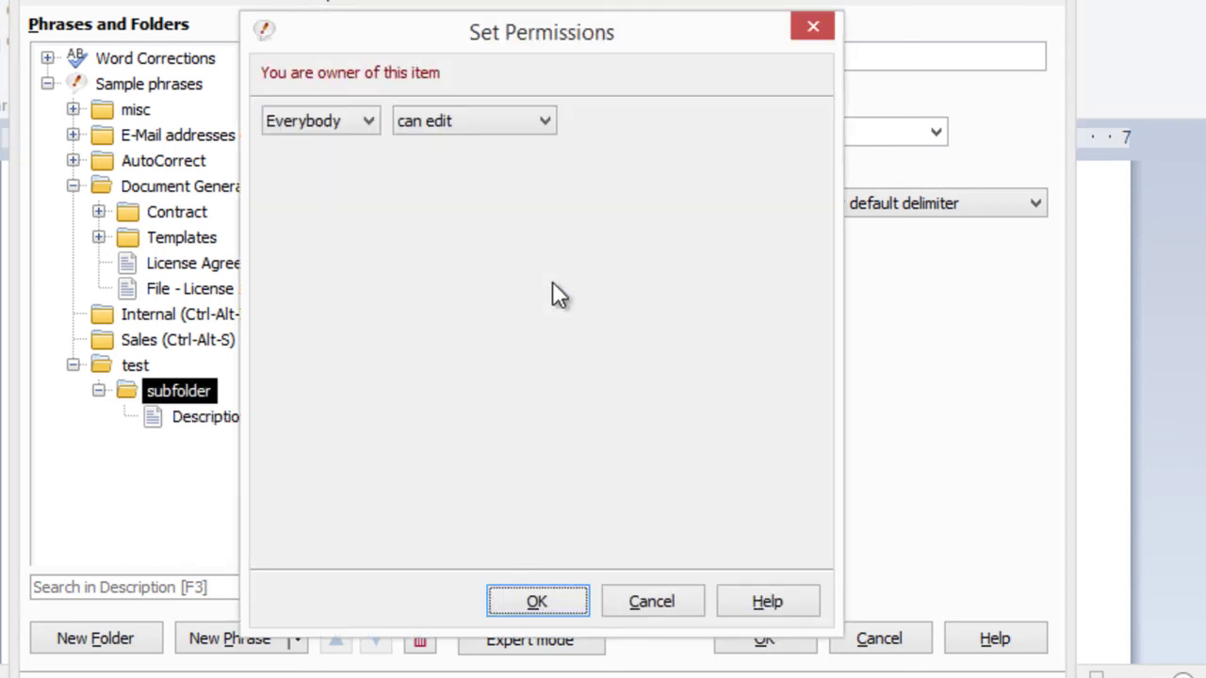
{"action": "left_click", "coordinate": [370, 127]}
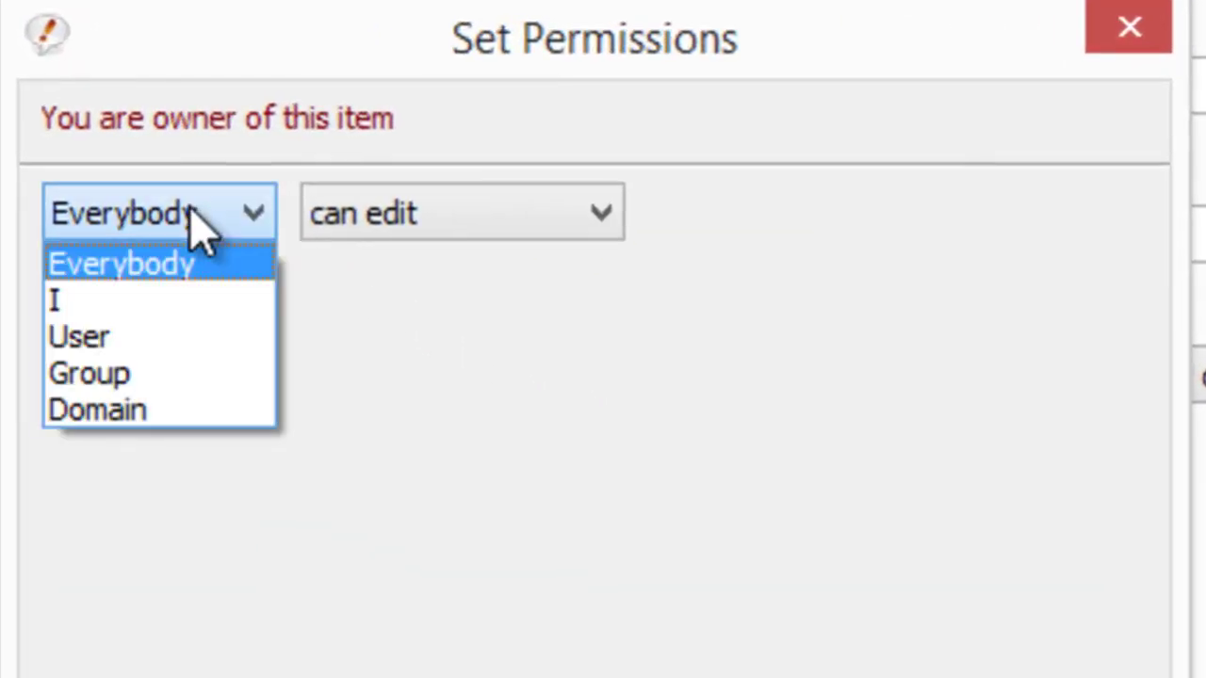
{"action": "left_click", "coordinate": [177, 344]}
{"action": "left_click", "coordinate": [461, 231]}
{"action": "type", "text": "sus"}
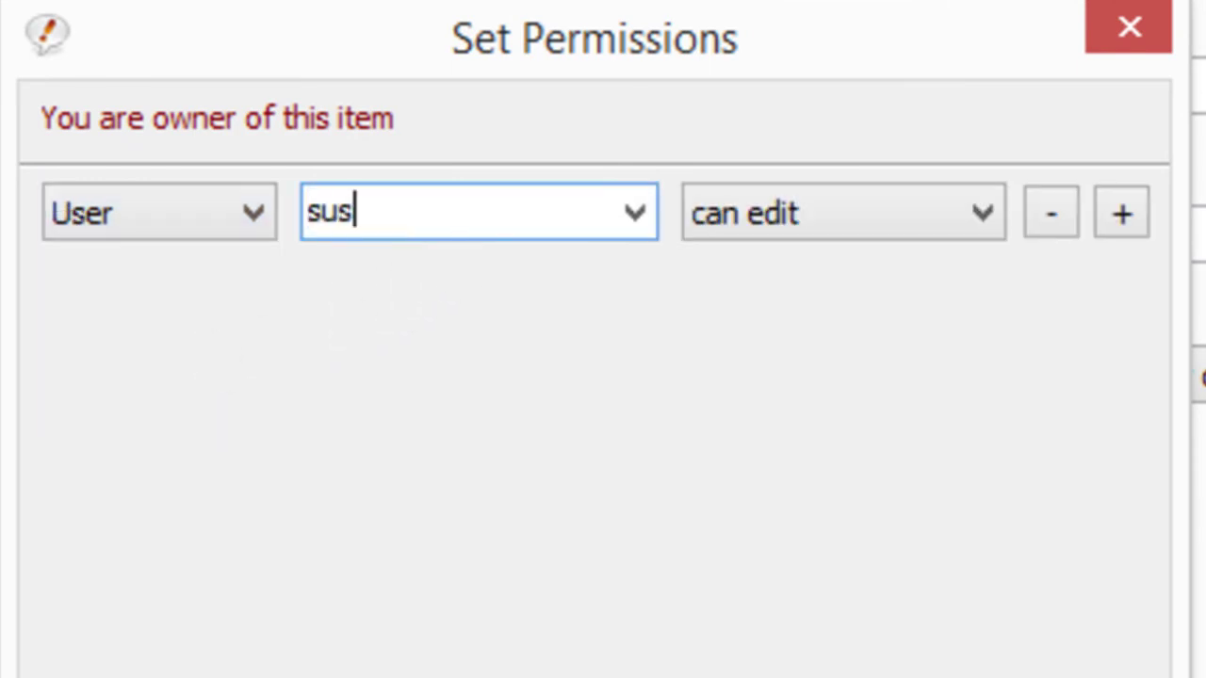
{"action": "type", "text": "an"}
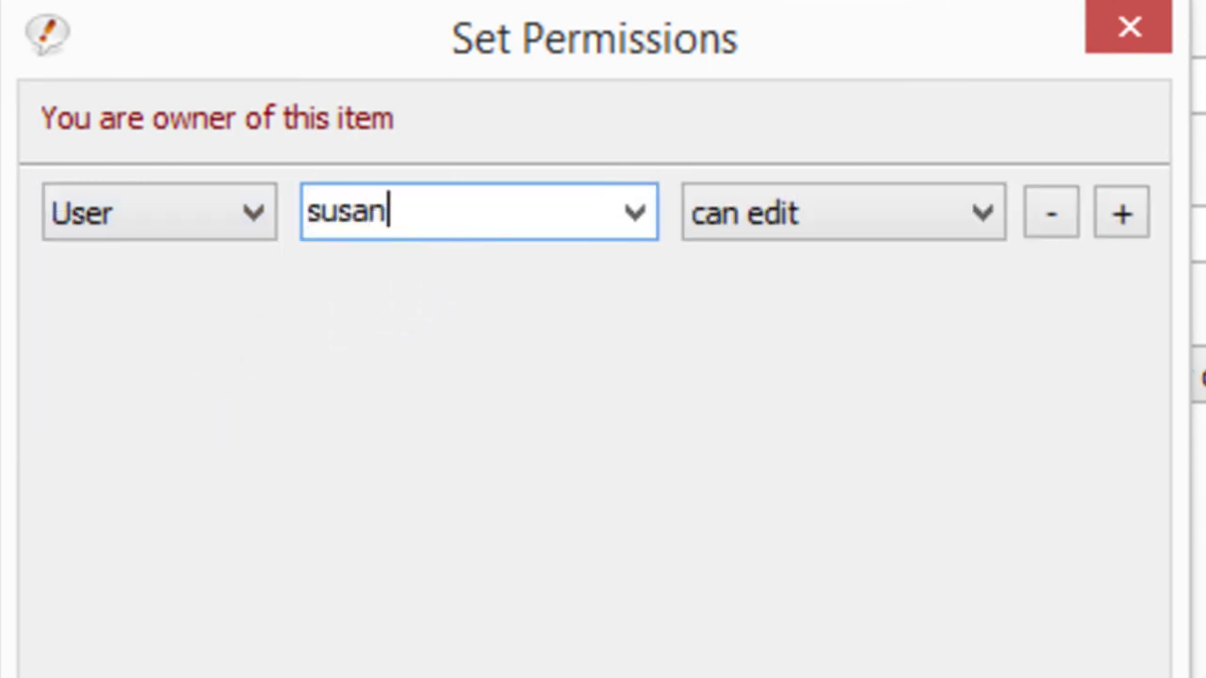
Step: Add a group permission giving 'sales' read-only access, and confirm the settings
{"action": "left_click", "coordinate": [1120, 214]}
{"action": "left_click", "coordinate": [179, 303]}
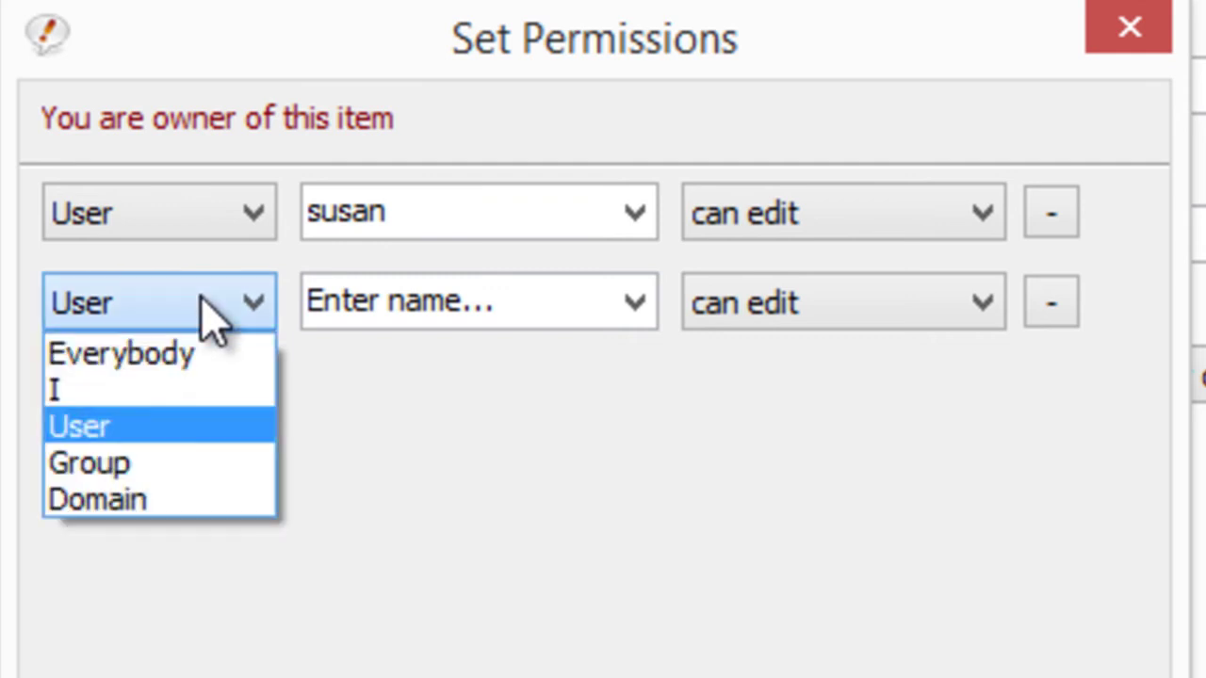
{"action": "left_click", "coordinate": [151, 464]}
{"action": "left_click", "coordinate": [500, 301]}
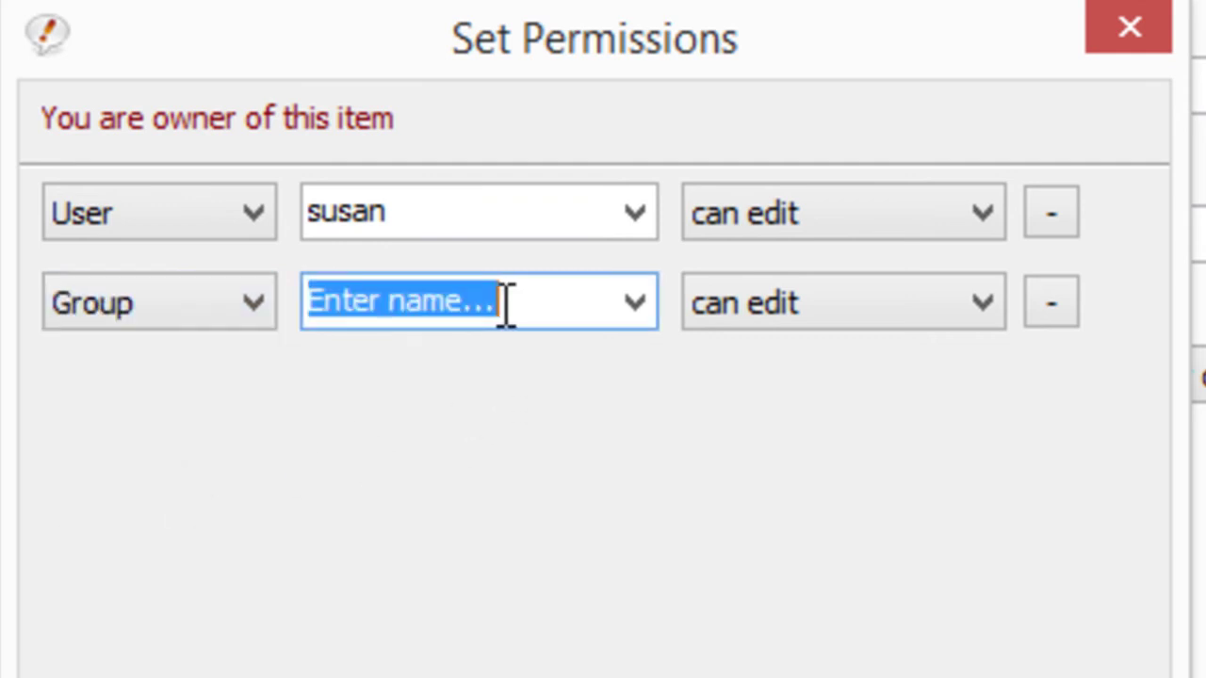
{"action": "type", "text": "sales"}
{"action": "left_click", "coordinate": [838, 306]}
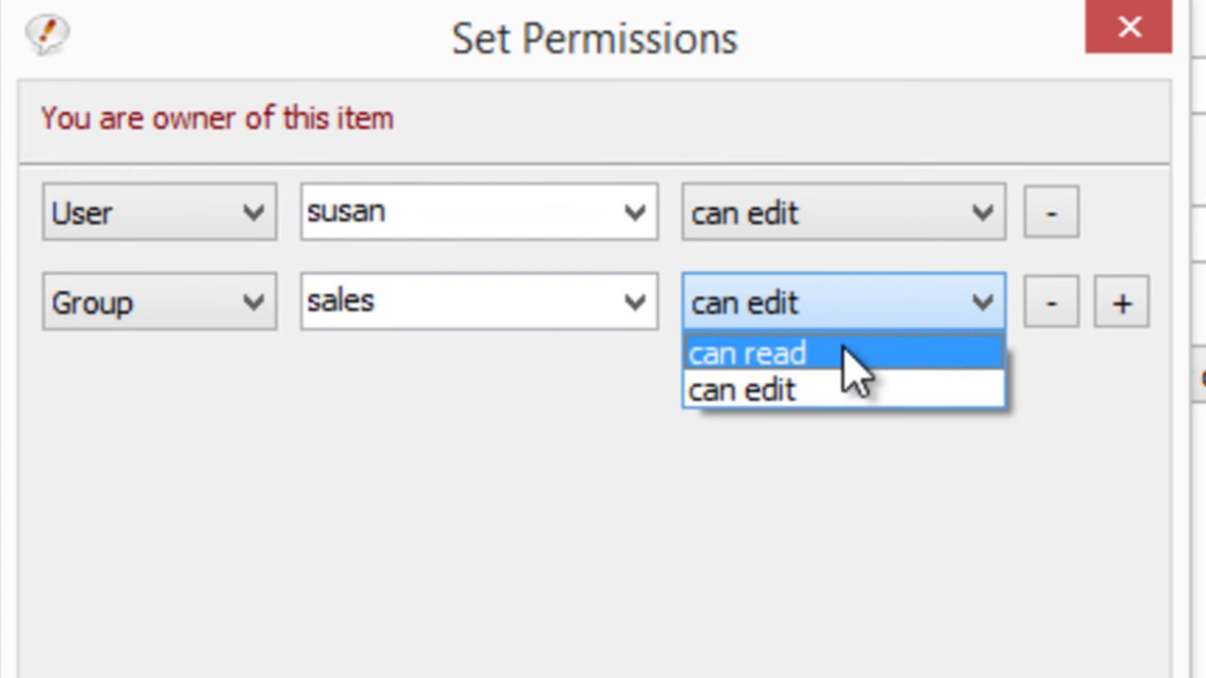
{"action": "left_click", "coordinate": [844, 350]}
{"action": "left_click", "coordinate": [592, 660]}
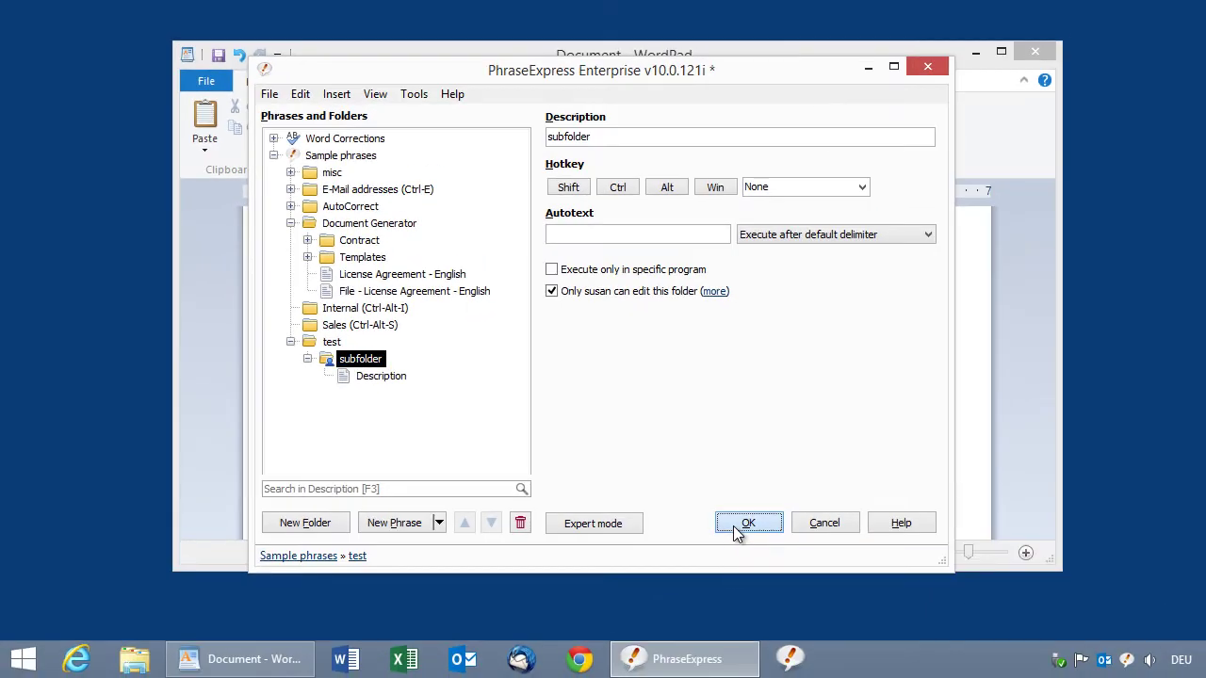
Step: Save the new phrase and check the tray menu lists test › subfolder › Description
{"action": "left_click", "coordinate": [746, 524]}
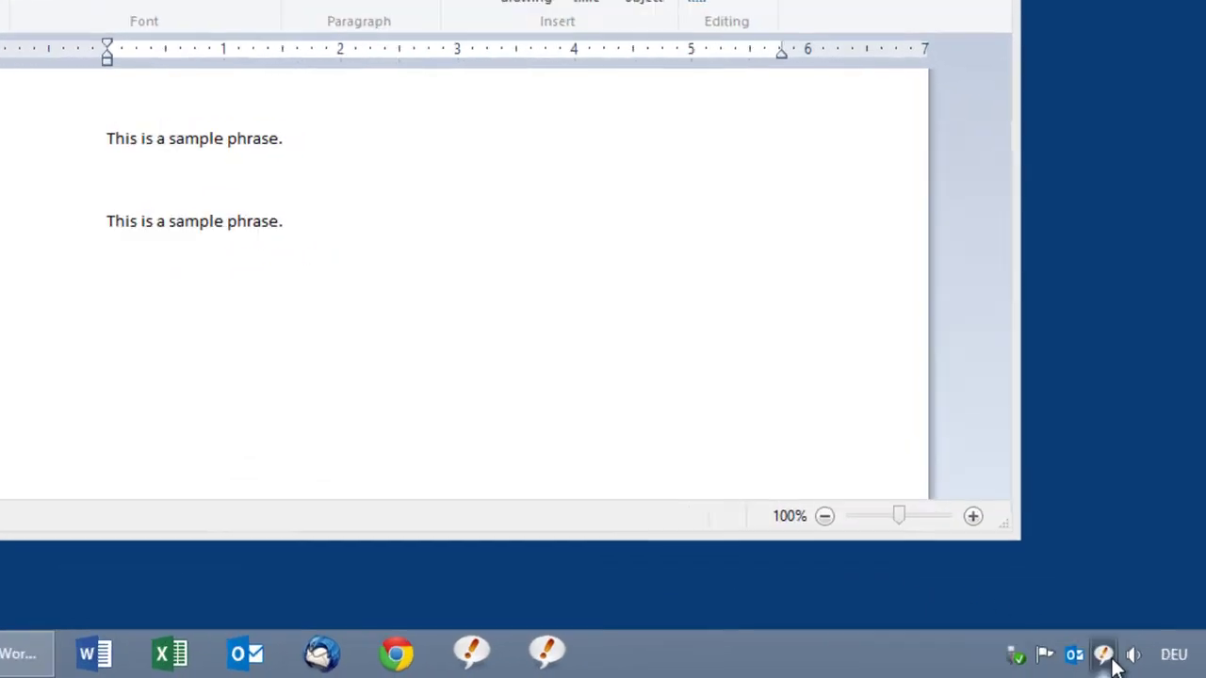
{"action": "left_click", "coordinate": [1126, 659]}
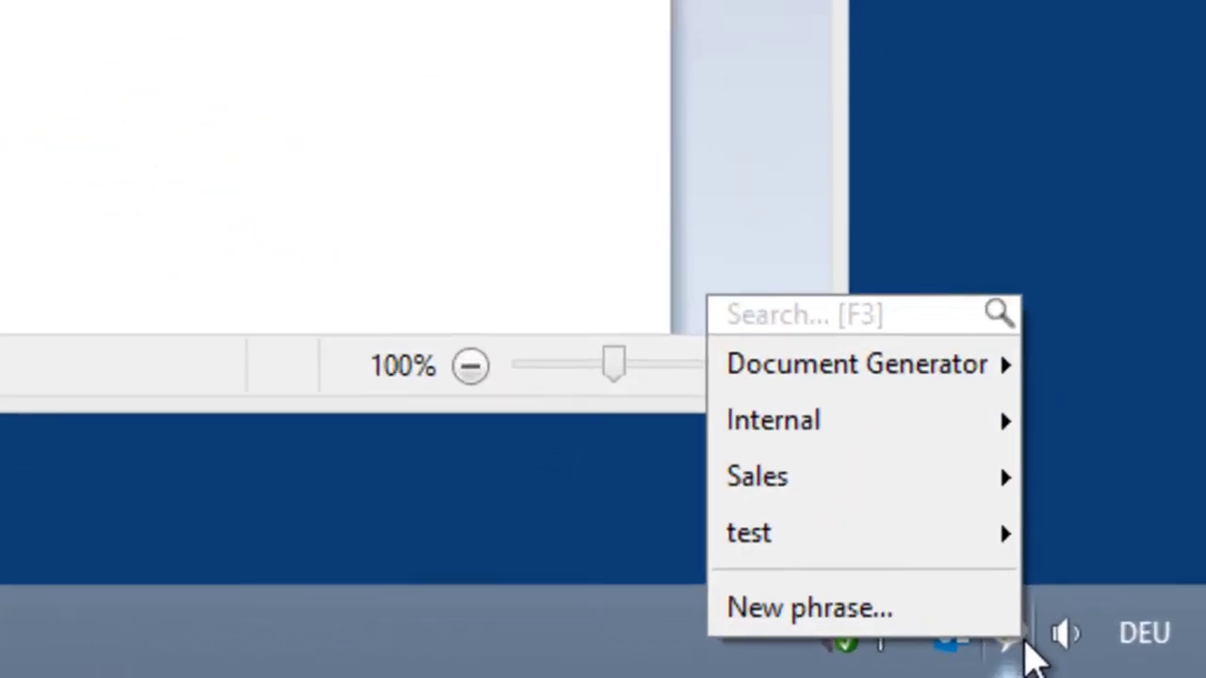
{"action": "mouse_move", "coordinate": [939, 549]}
{"action": "mouse_move", "coordinate": [603, 545]}
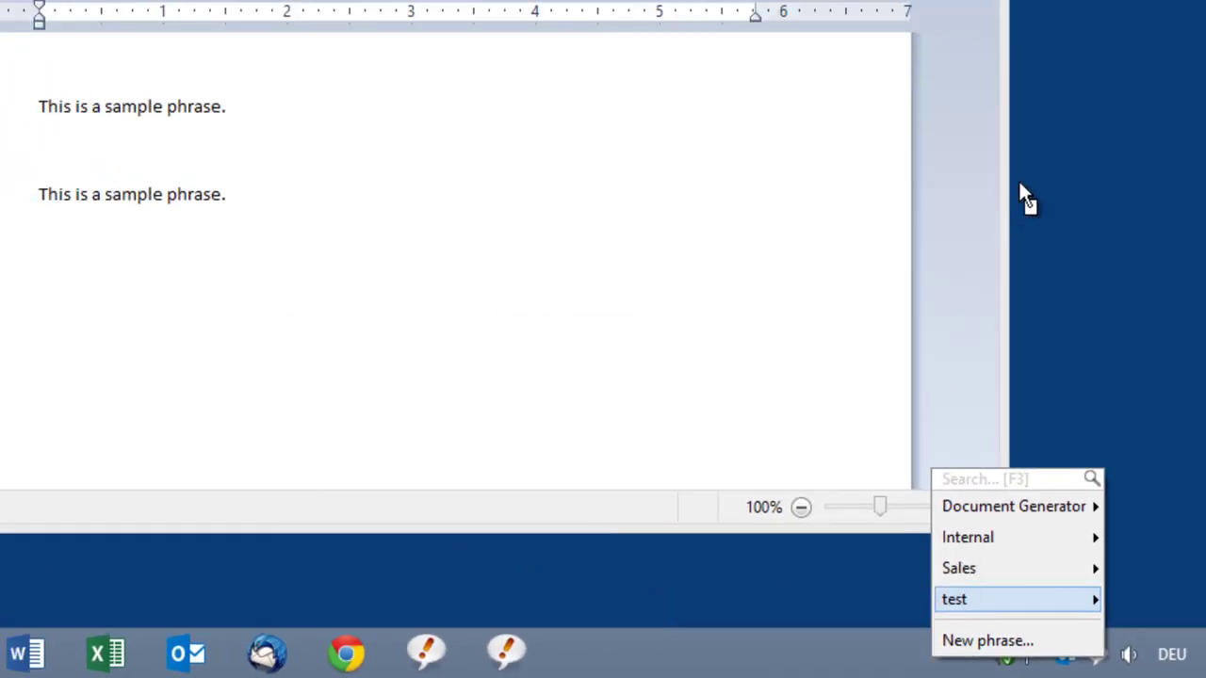
{"action": "mouse_move", "coordinate": [1039, 185]}
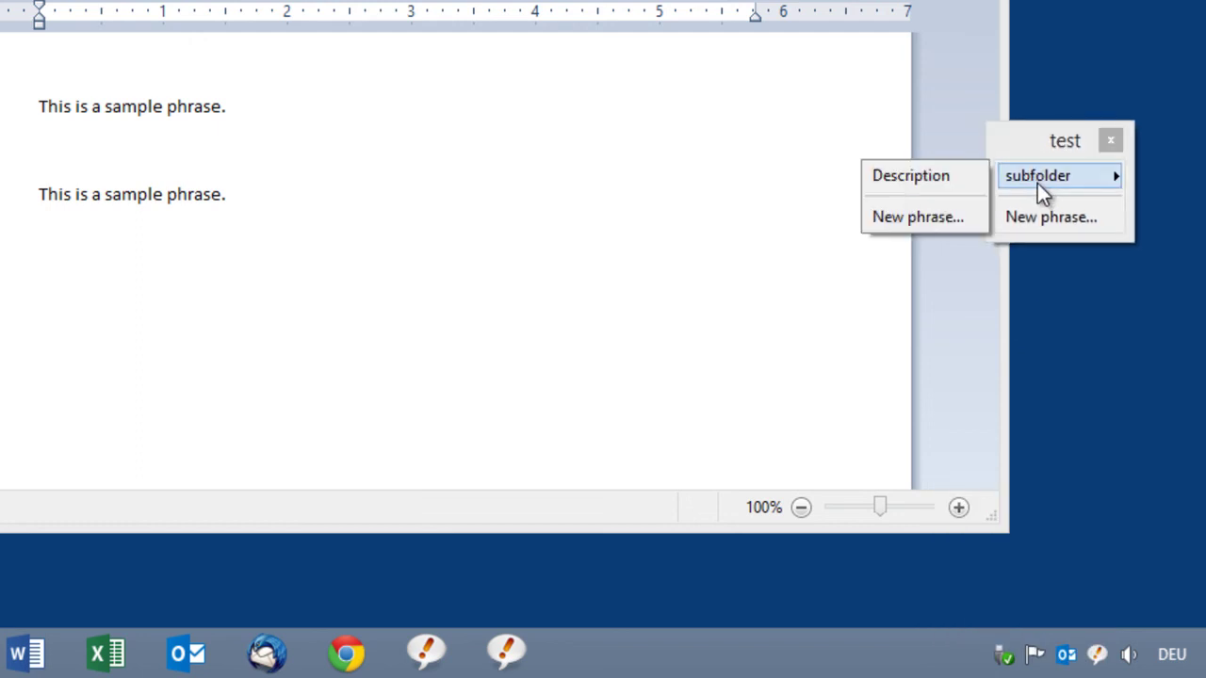